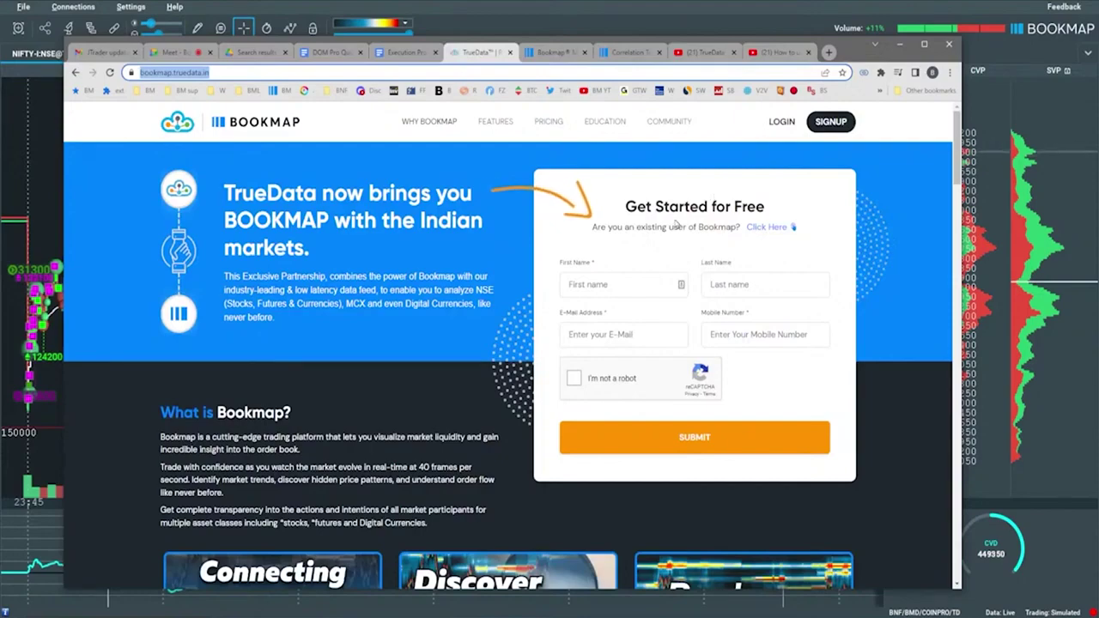
- Scroll bookmap.truedata.in to the Pricing & Packages table showing FREE, ₹1000, ₹1400 and ₹800 plans
{"action": "scroll", "coordinate": [507, 453], "scroll_direction": "down", "scroll_amount": 3}
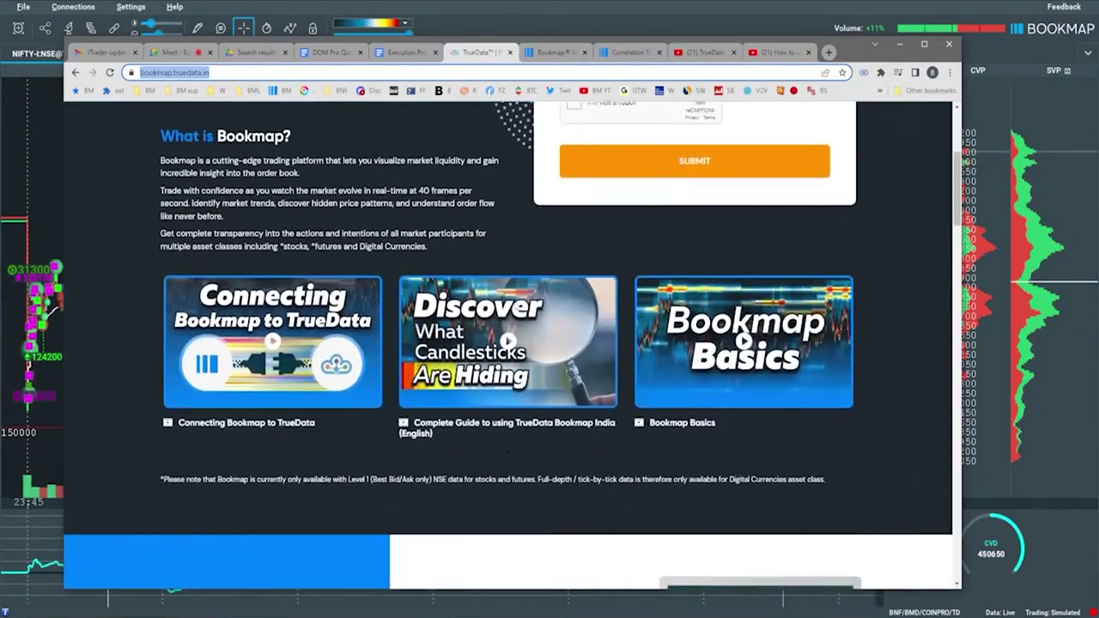
{"action": "scroll", "coordinate": [598, 337], "scroll_direction": "down", "scroll_amount": 3}
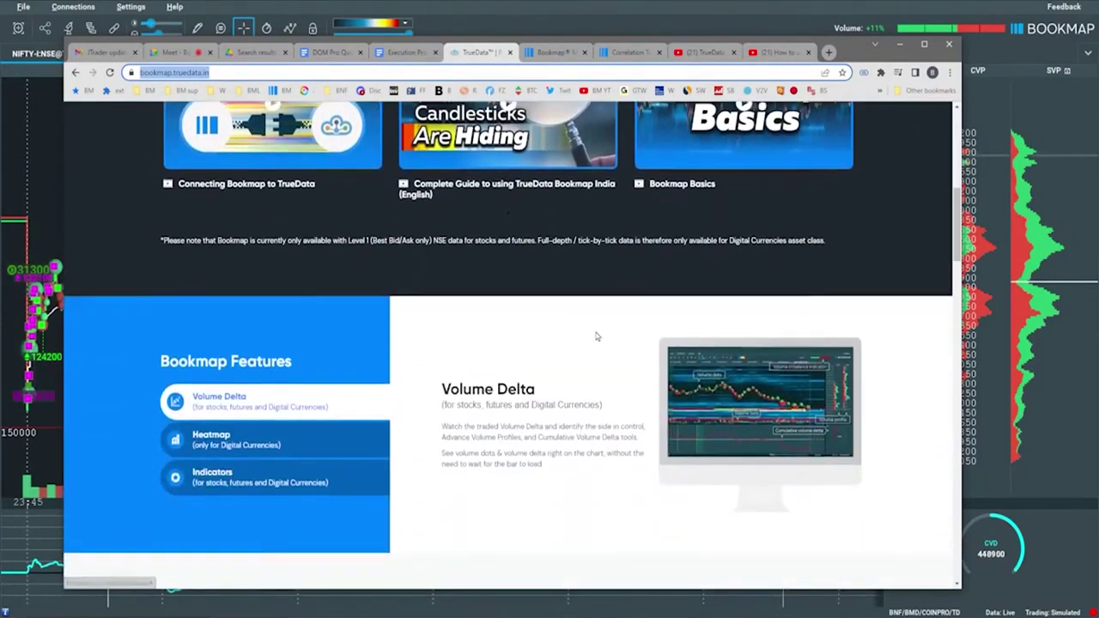
{"action": "scroll", "coordinate": [597, 337], "scroll_direction": "down", "scroll_amount": 5}
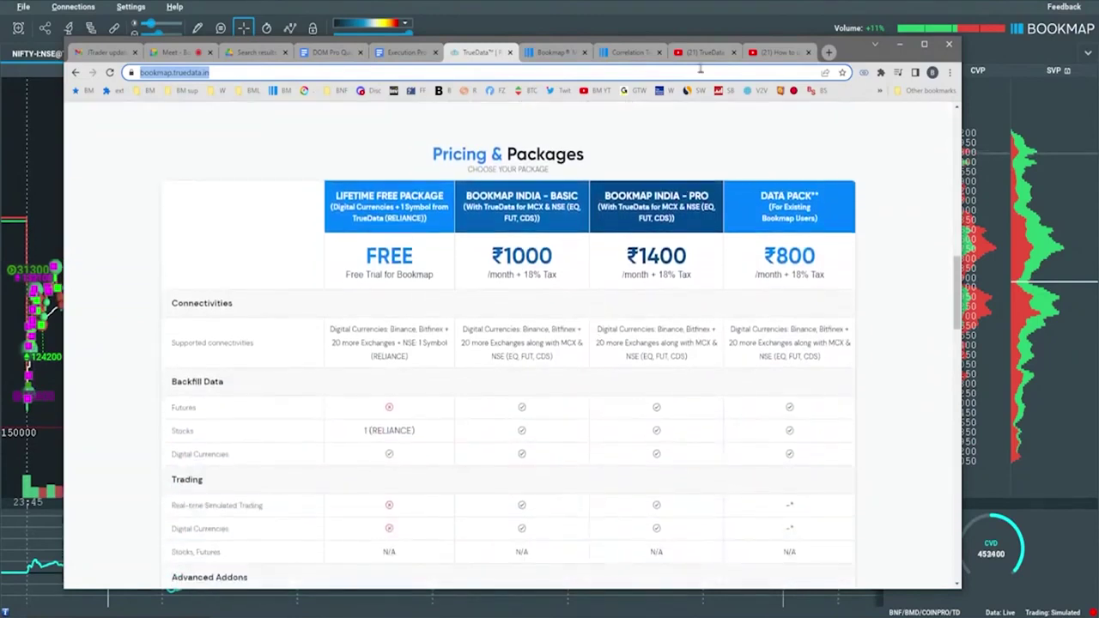
{"action": "left_click_drag", "start_coordinate": [746, 45], "coordinate": [744, 0]}
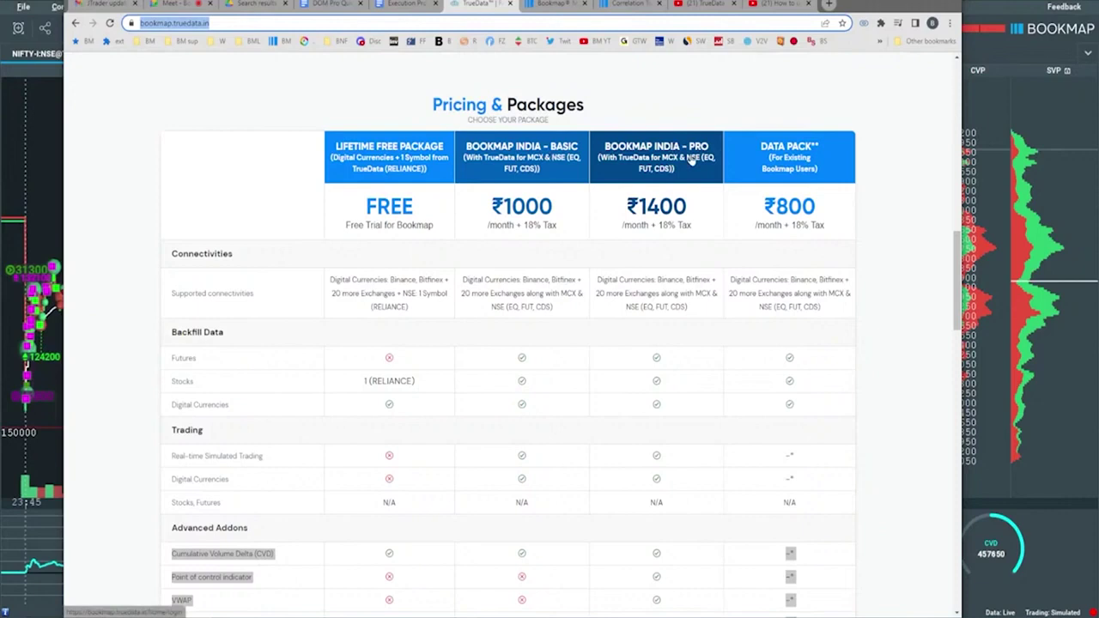
- Check the Advanced Addons rows for which plans include Cumulative Volume Delta, then return to Bookmap's NIFTY chart
{"action": "scroll", "coordinate": [694, 165], "scroll_direction": "down", "scroll_amount": 2}
{"action": "scroll", "coordinate": [773, 125], "scroll_direction": "up", "scroll_amount": 2}
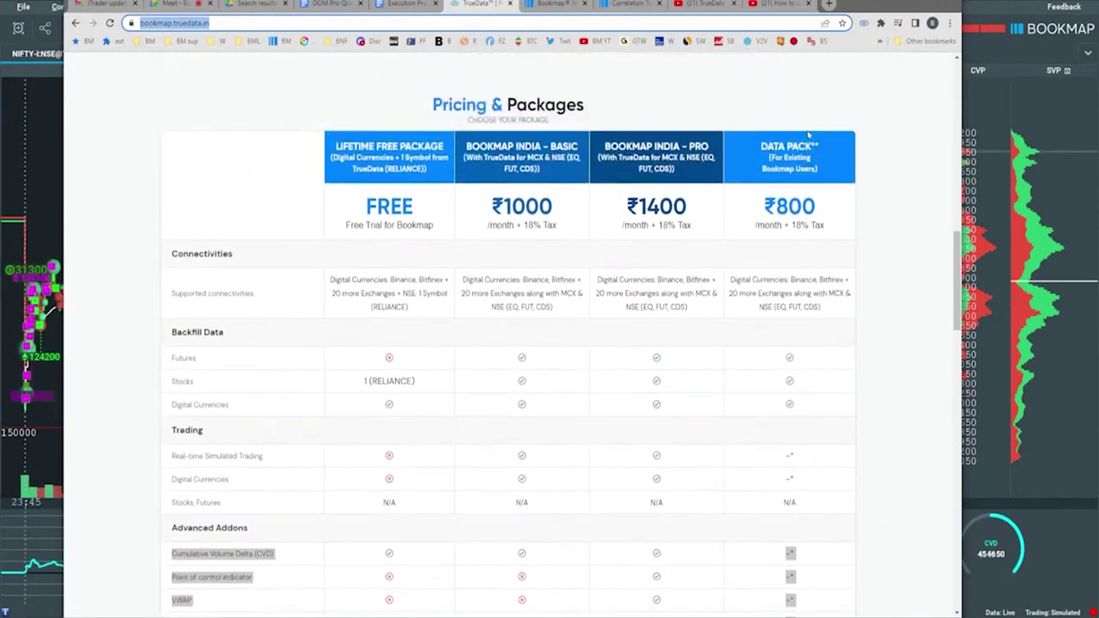
{"action": "scroll", "coordinate": [639, 268], "scroll_direction": "down", "scroll_amount": 1}
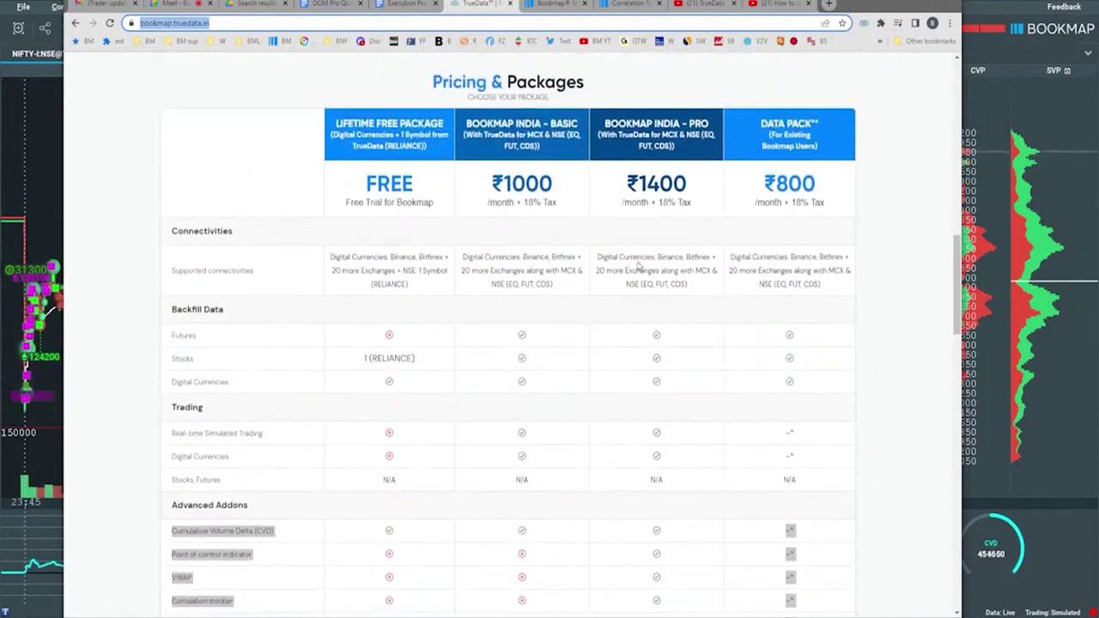
{"action": "scroll", "coordinate": [639, 267], "scroll_direction": "down", "scroll_amount": 3}
{"action": "left_click", "coordinate": [127, 359]}
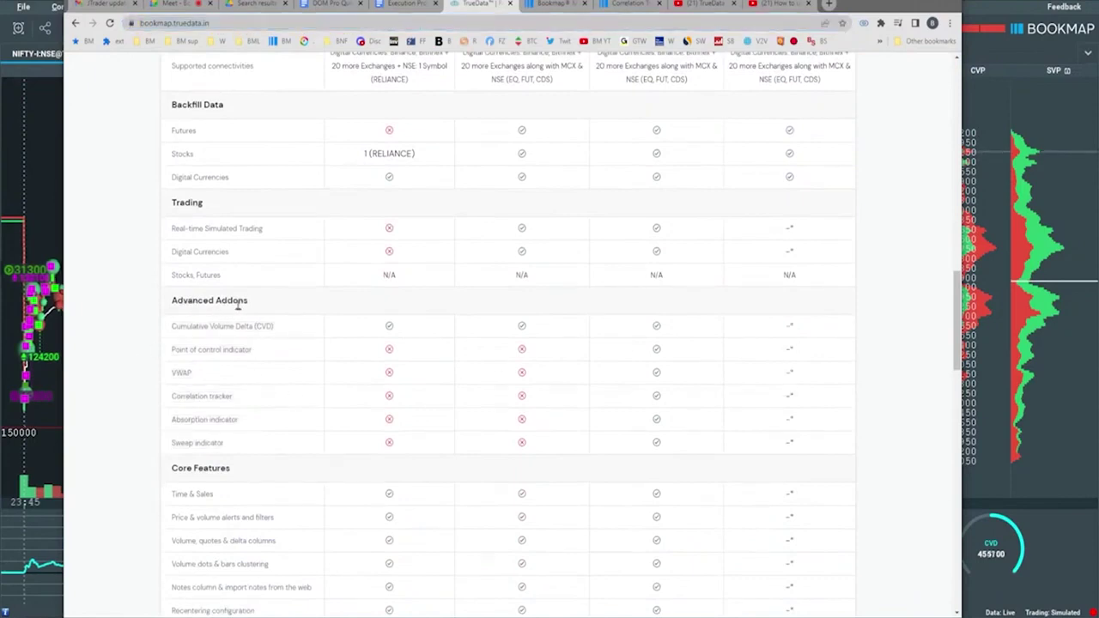
{"action": "scroll", "coordinate": [551, 301], "scroll_direction": "up", "scroll_amount": 2}
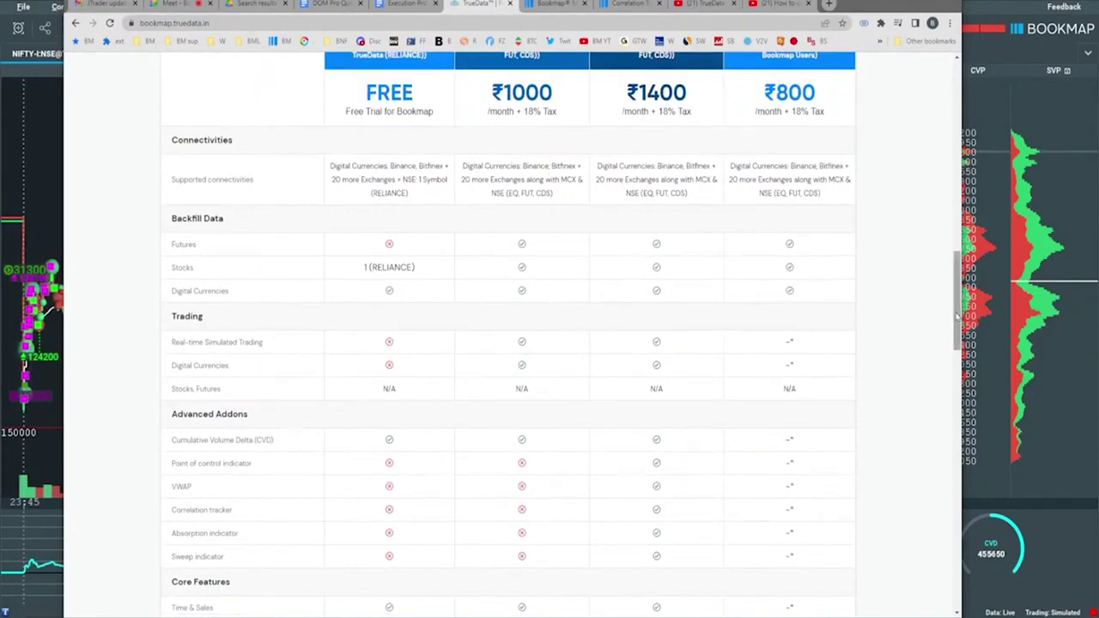
{"action": "left_click_drag", "start_coordinate": [954, 316], "coordinate": [953, 309]}
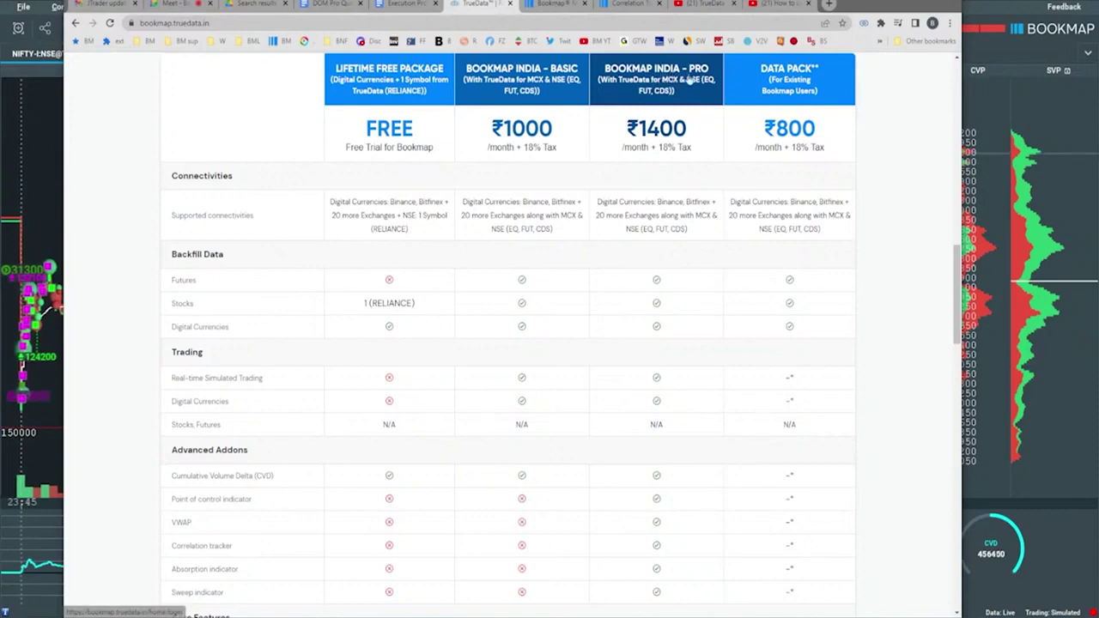
{"action": "scroll", "coordinate": [676, 154], "scroll_direction": "down", "scroll_amount": 1}
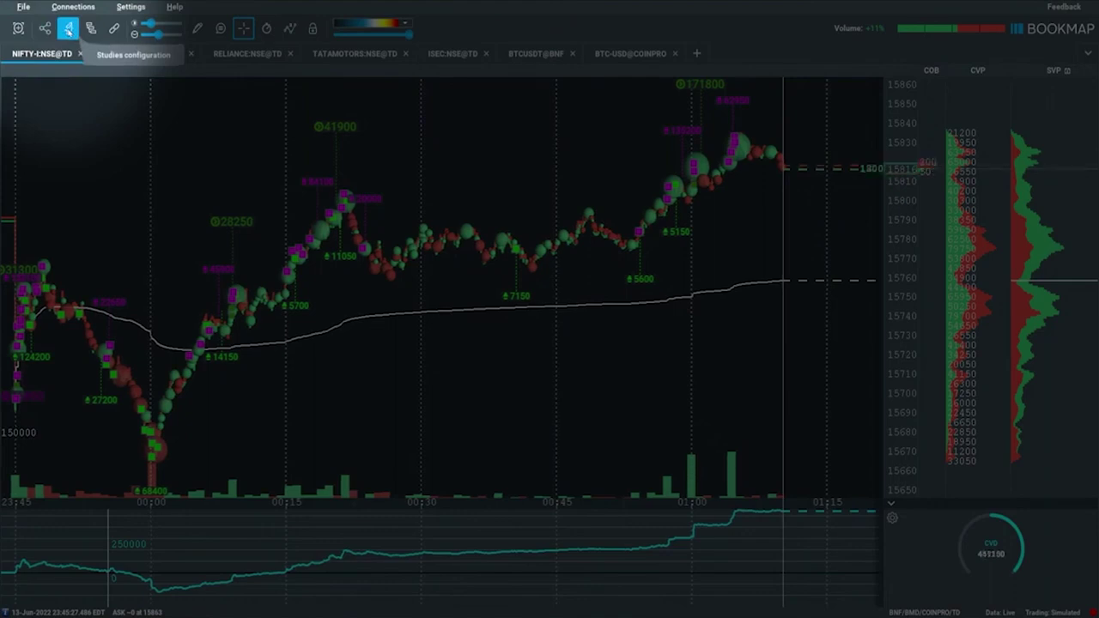
{"action": "left_click", "coordinate": [68, 30]}
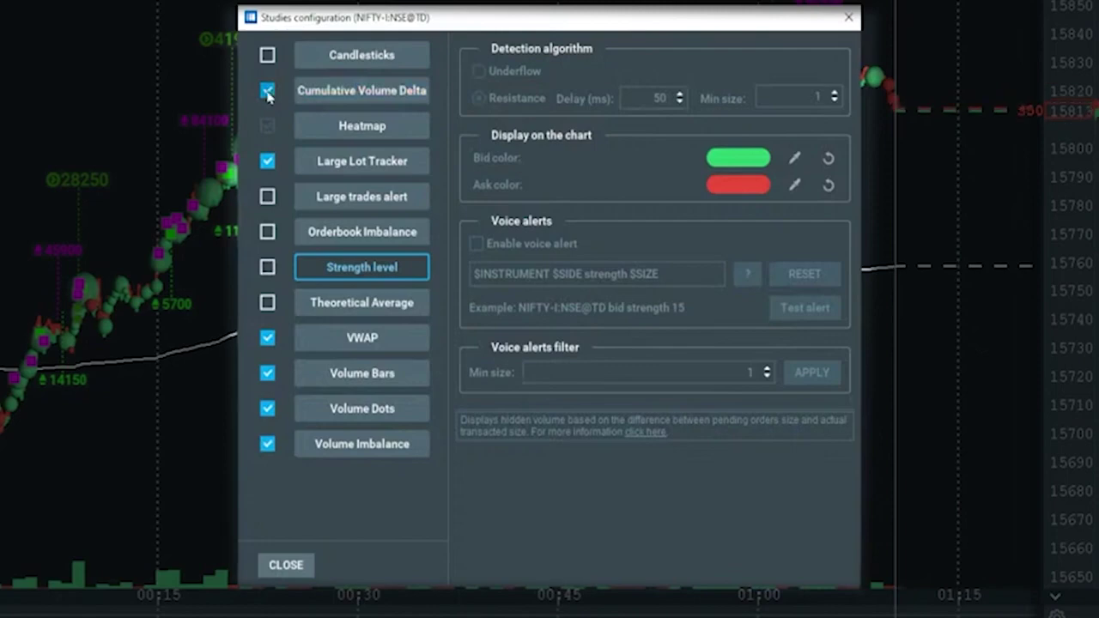
{"action": "left_click", "coordinate": [327, 95]}
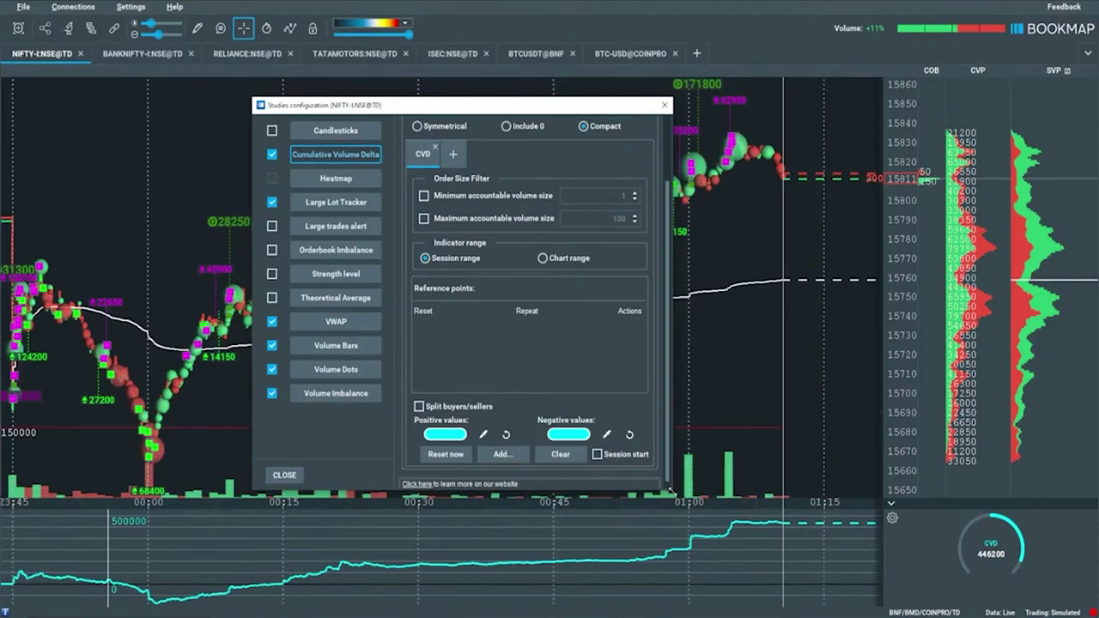
{"action": "mouse_move", "coordinate": [671, 491]}
{"action": "left_mouse_down"}
{"action": "mouse_move", "coordinate": [698, 507]}
{"action": "mouse_move", "coordinate": [674, 507]}
{"action": "left_mouse_up"}
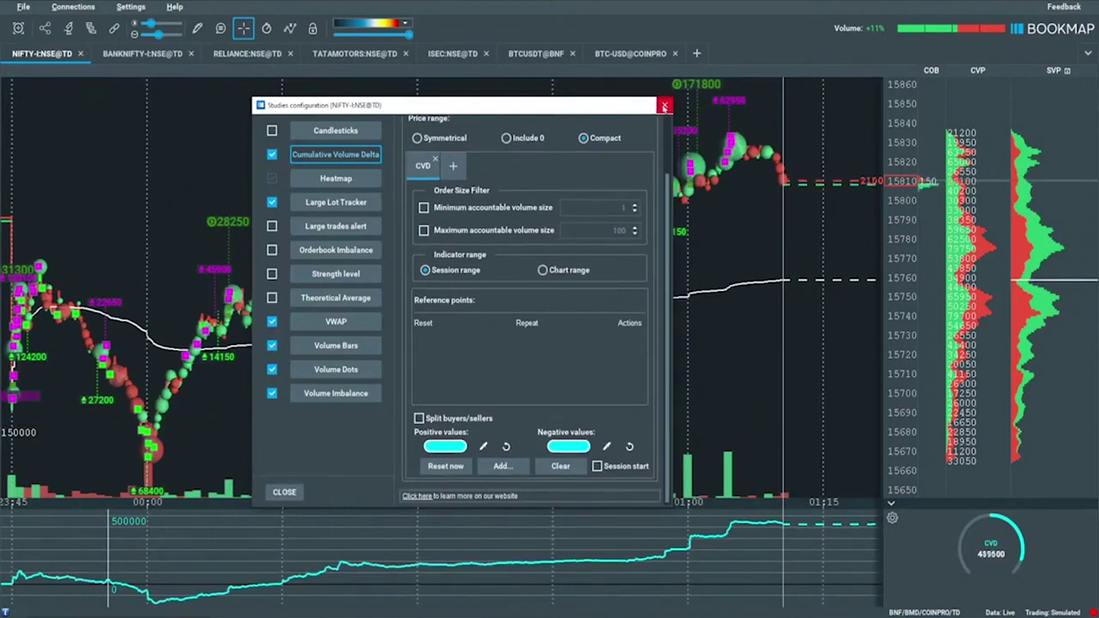
- Close the studies settings and shorten the CVD pane so its scale runs -100000 to 500000
{"action": "left_click", "coordinate": [663, 107]}
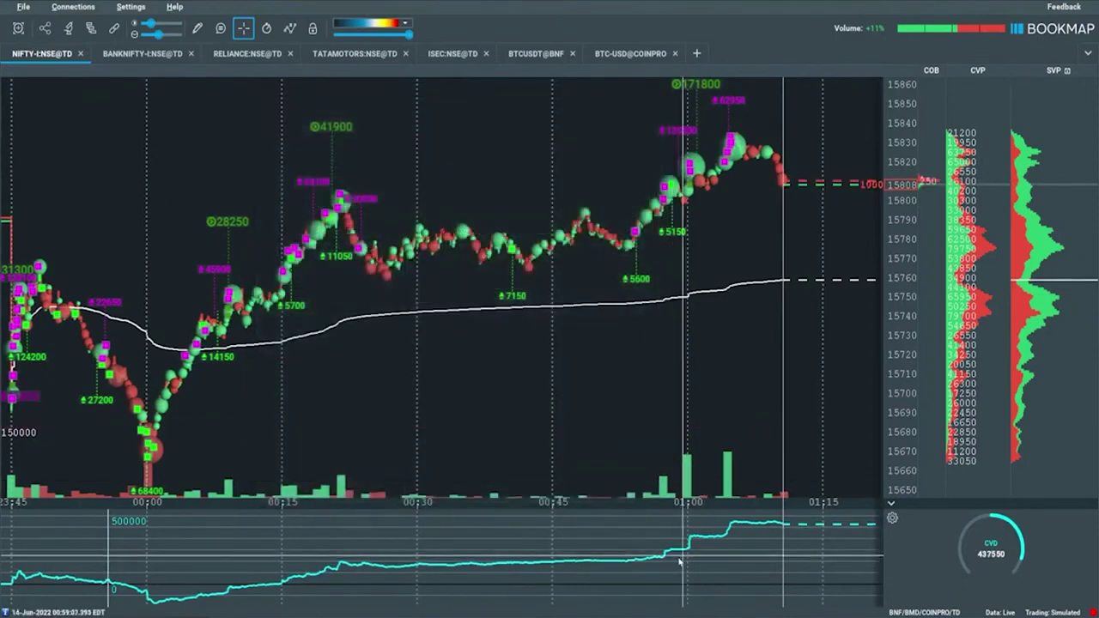
{"action": "left_click", "coordinate": [892, 505]}
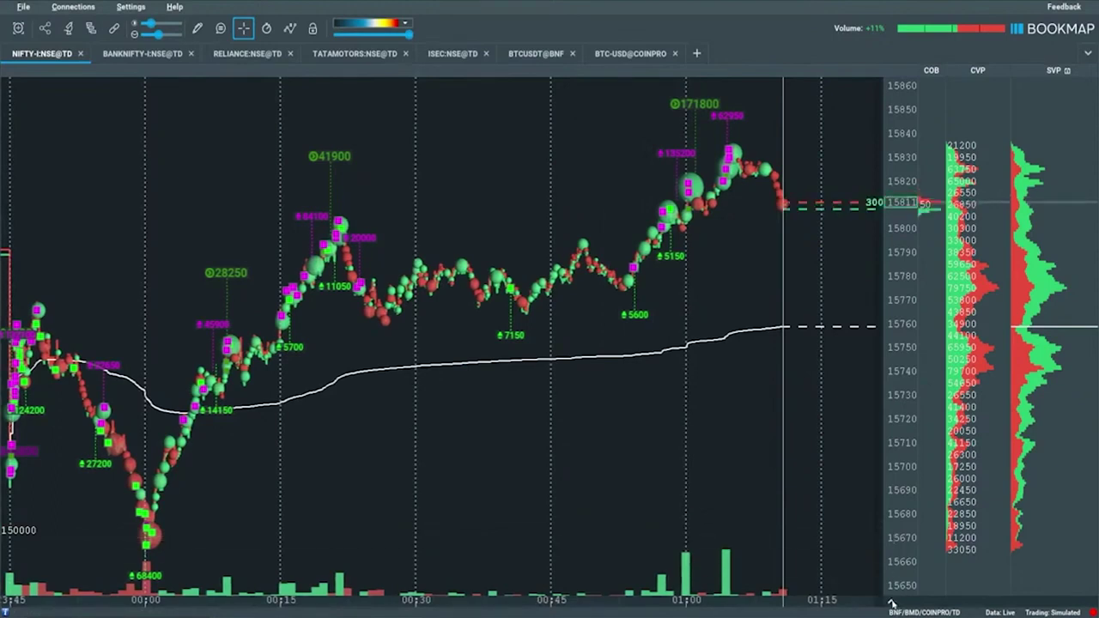
{"action": "left_click", "coordinate": [892, 604]}
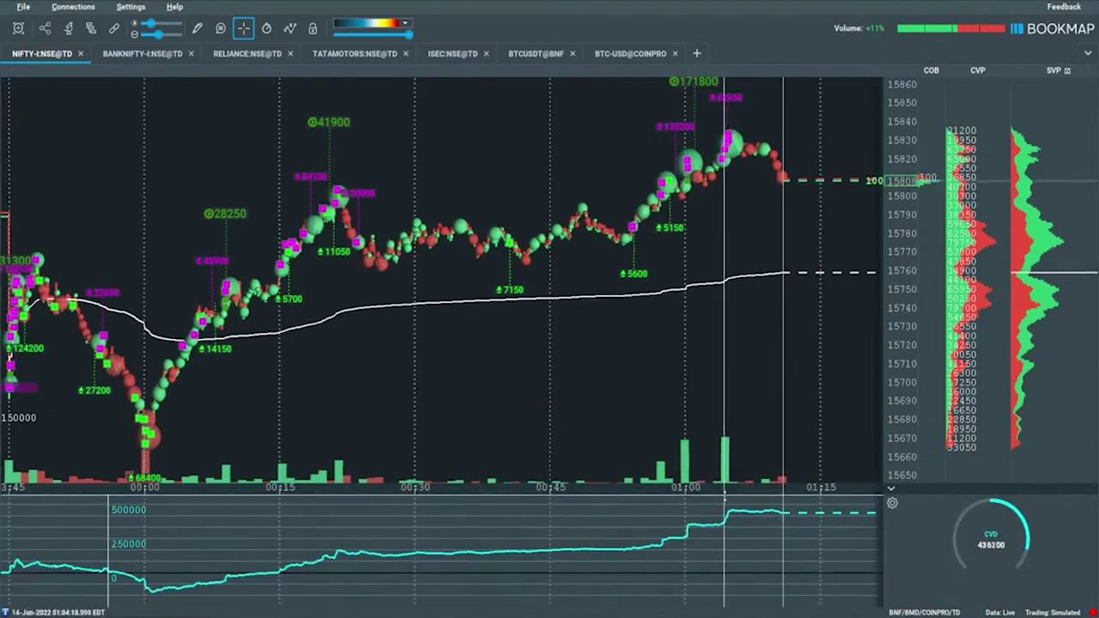
{"action": "left_click_drag", "start_coordinate": [724, 495], "coordinate": [724, 513]}
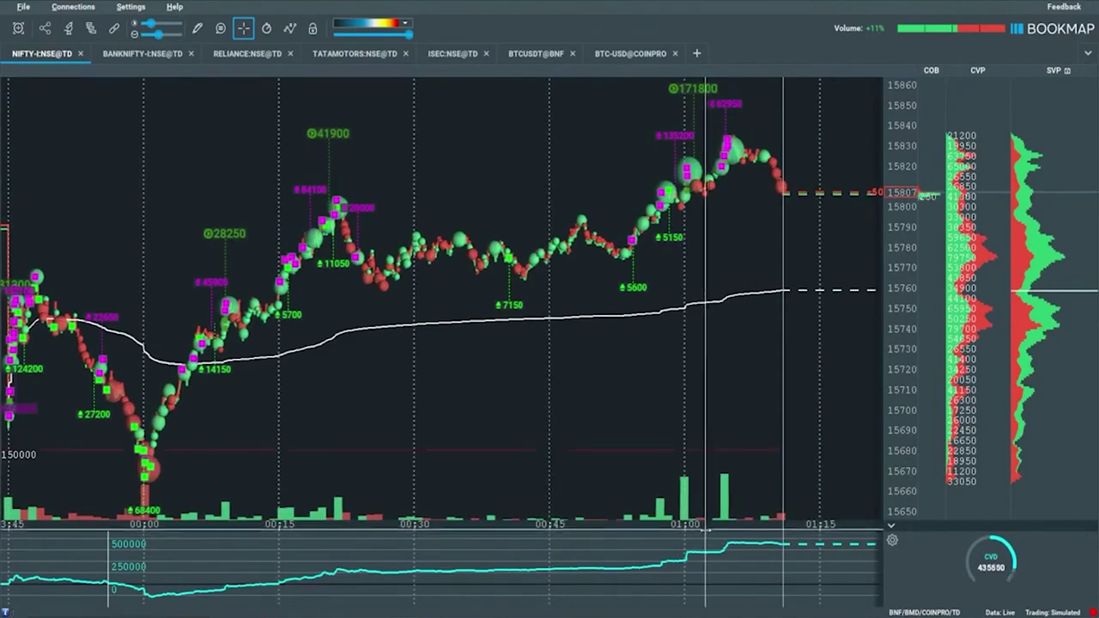
{"action": "left_click_drag", "start_coordinate": [704, 524], "coordinate": [706, 519]}
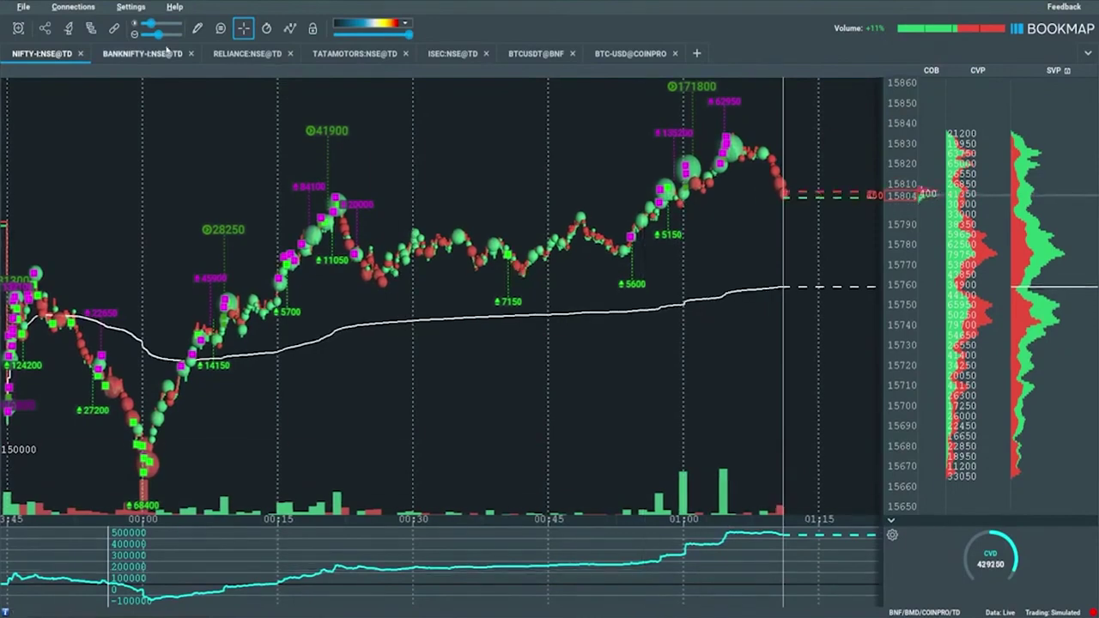
- In CVD settings, try Symmetrical and Include 0 price ranges before settling on Compact
{"action": "left_click", "coordinate": [69, 31]}
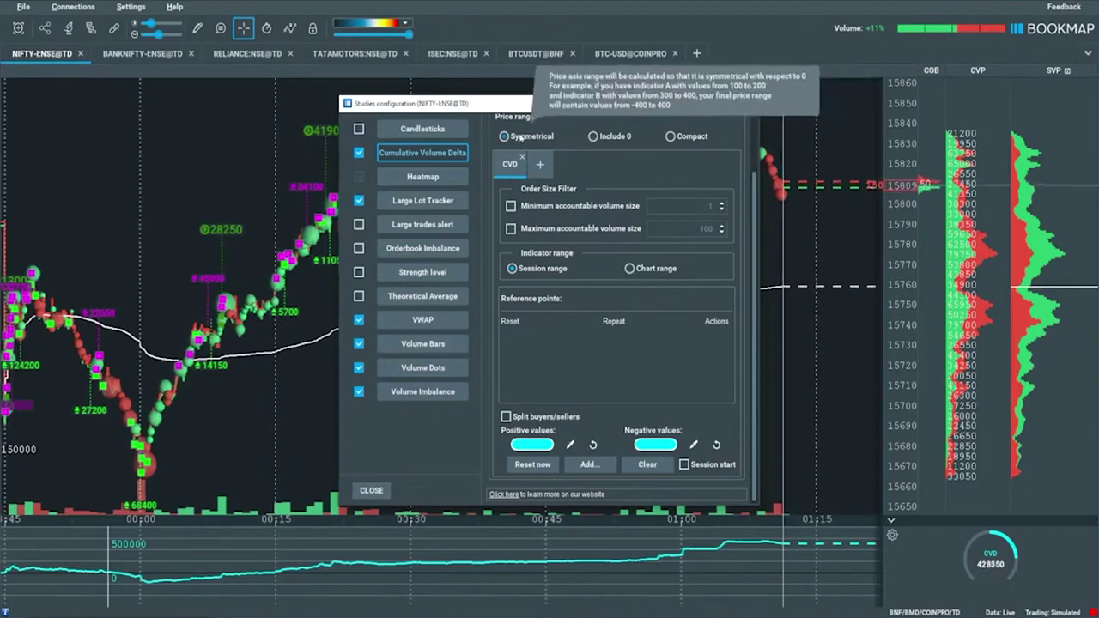
{"action": "left_click", "coordinate": [520, 136]}
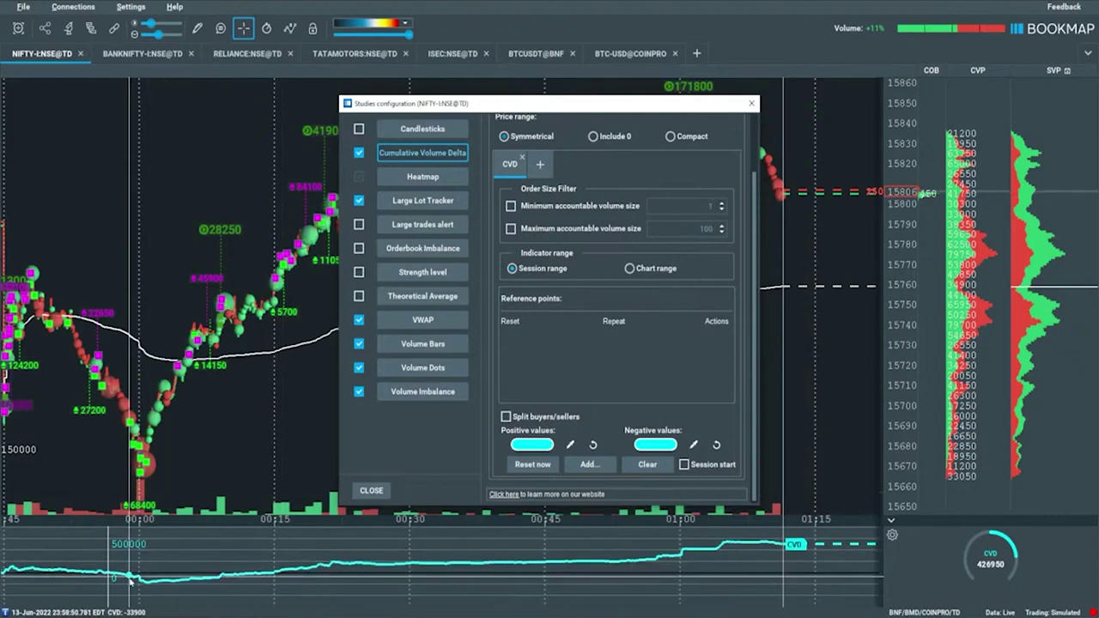
{"action": "left_click", "coordinate": [596, 138]}
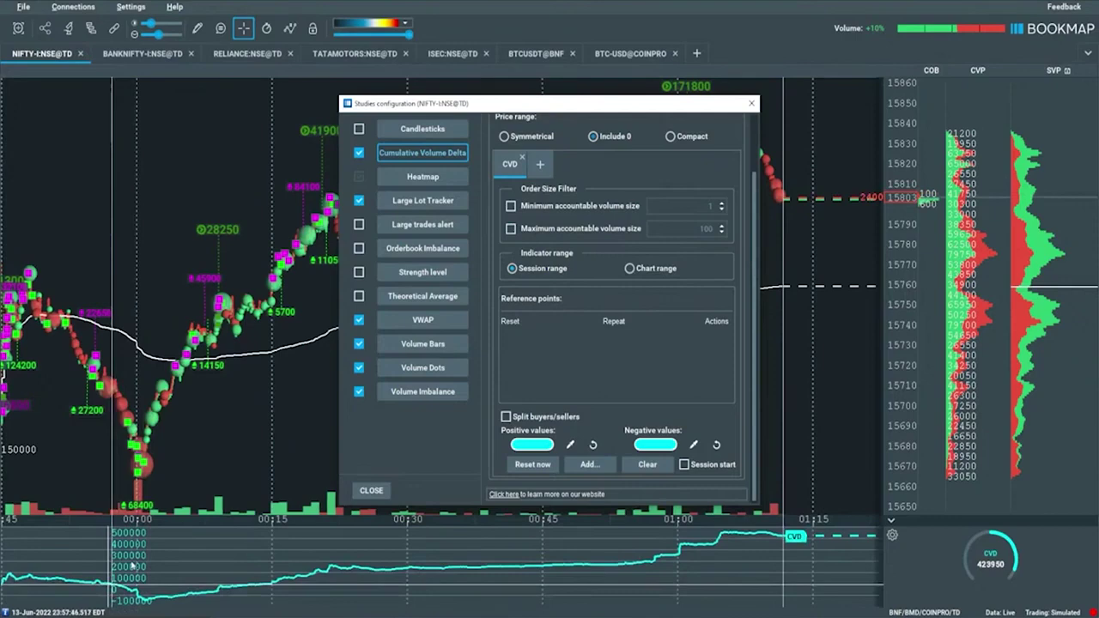
{"action": "left_click", "coordinate": [671, 136]}
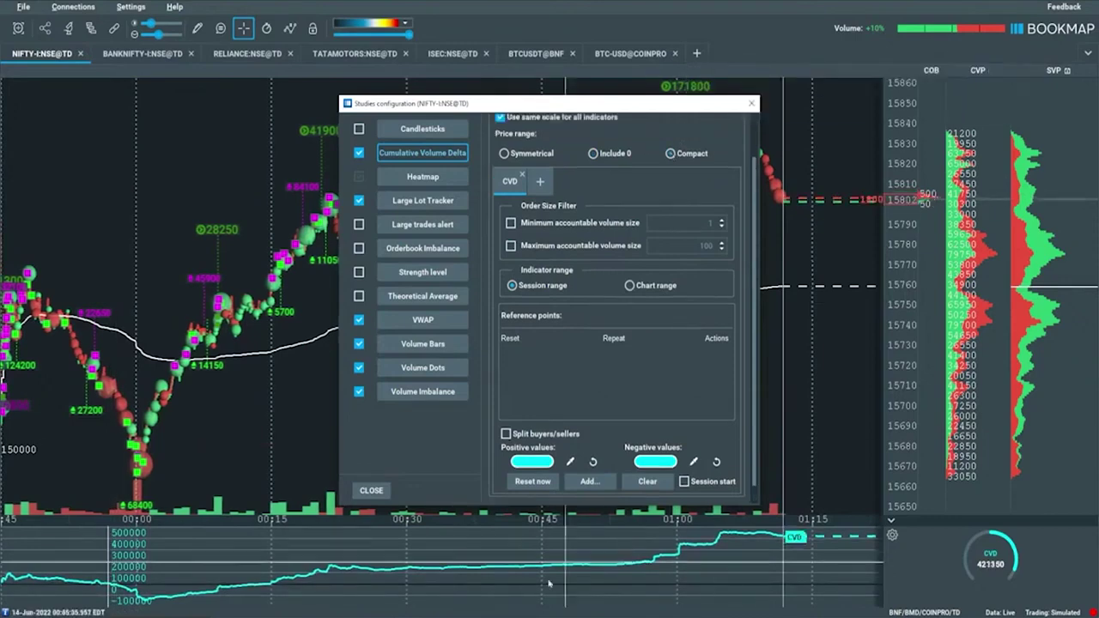
- Switch the CVD indicator range to Chart range and close the dialog, rescaling the subchart to 0–250000
{"action": "scroll", "coordinate": [583, 601], "scroll_direction": "up", "scroll_amount": 3}
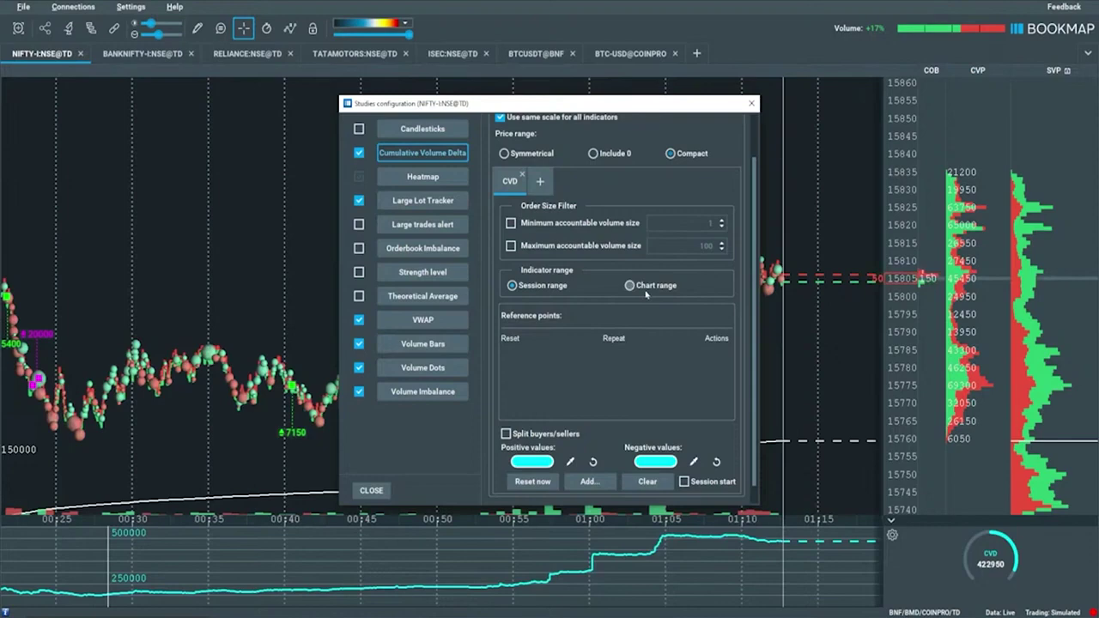
{"action": "scroll", "coordinate": [289, 297], "scroll_direction": "up", "scroll_amount": 3}
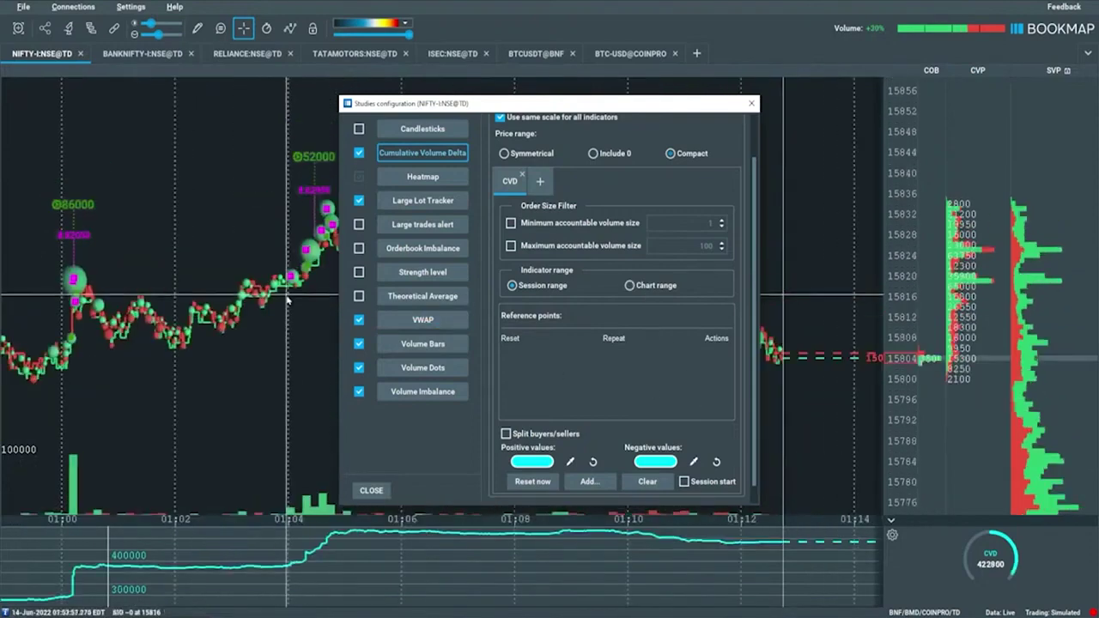
{"action": "left_click", "coordinate": [629, 286]}
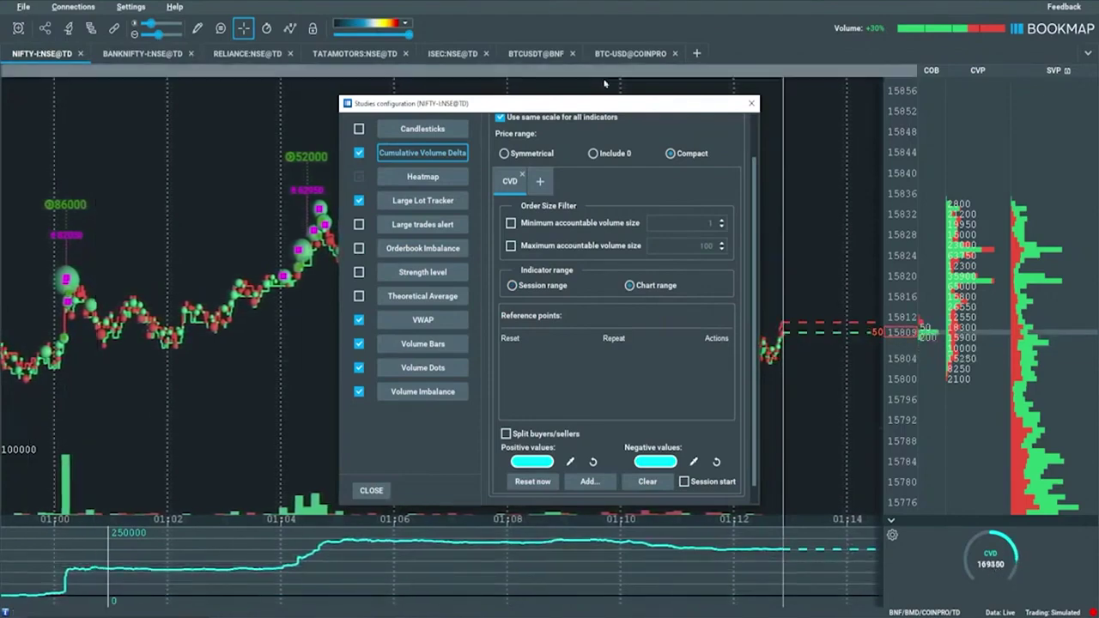
{"action": "left_click_drag", "start_coordinate": [608, 112], "coordinate": [548, 98]}
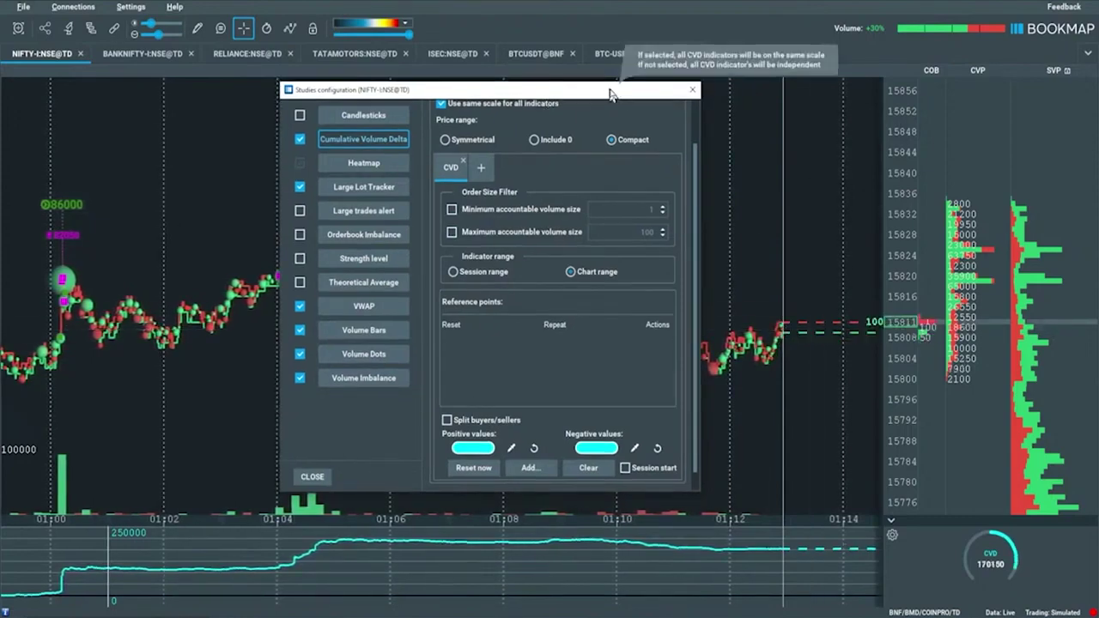
{"action": "key", "text": "Escape"}
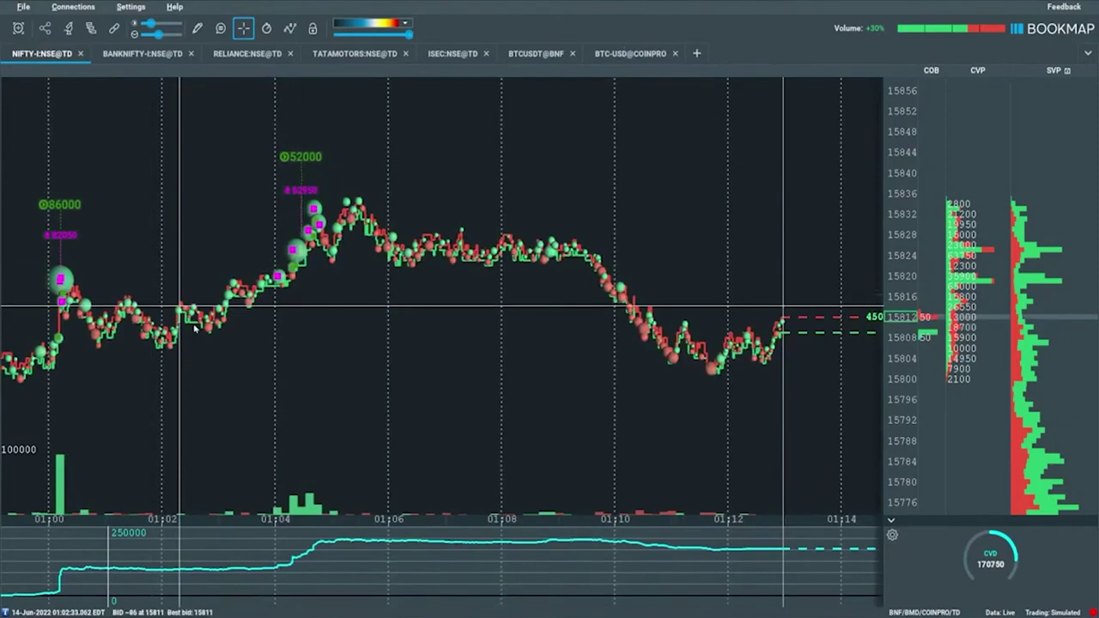
- Return the CVD indicator range to Session range
{"action": "scroll", "coordinate": [691, 314], "scroll_direction": "up", "scroll_amount": 5}
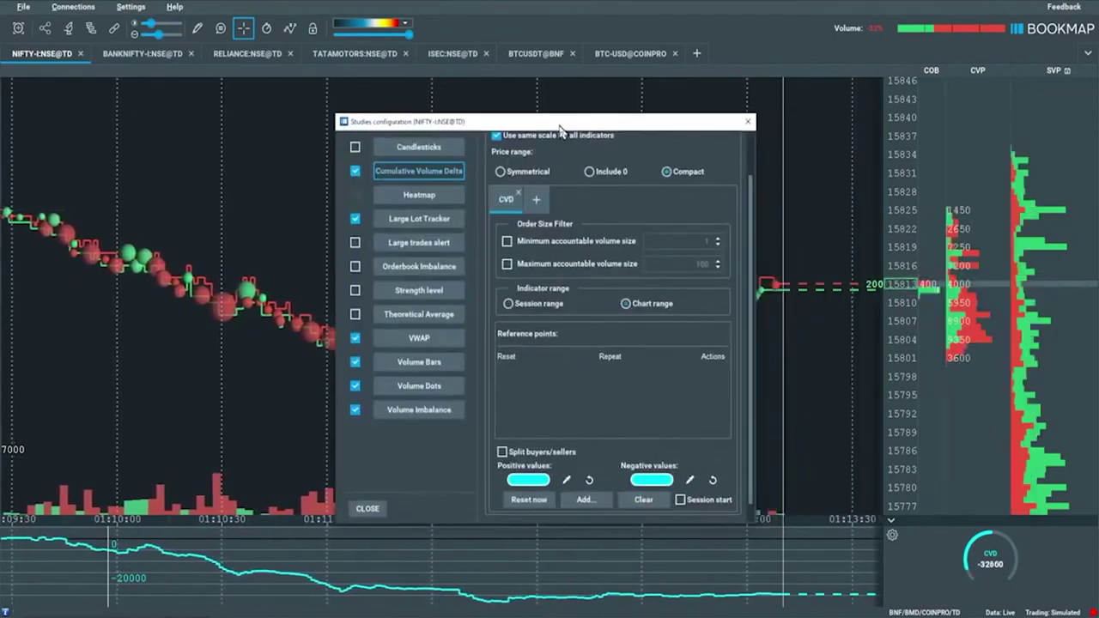
{"action": "left_click_drag", "start_coordinate": [559, 124], "coordinate": [551, 116]}
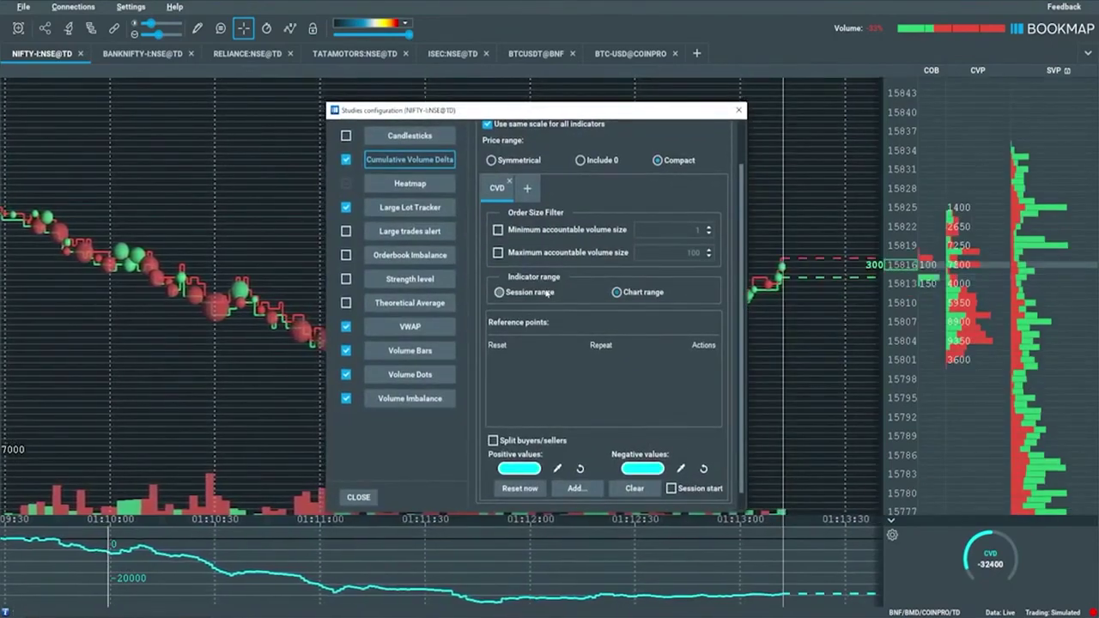
{"action": "left_click", "coordinate": [547, 293]}
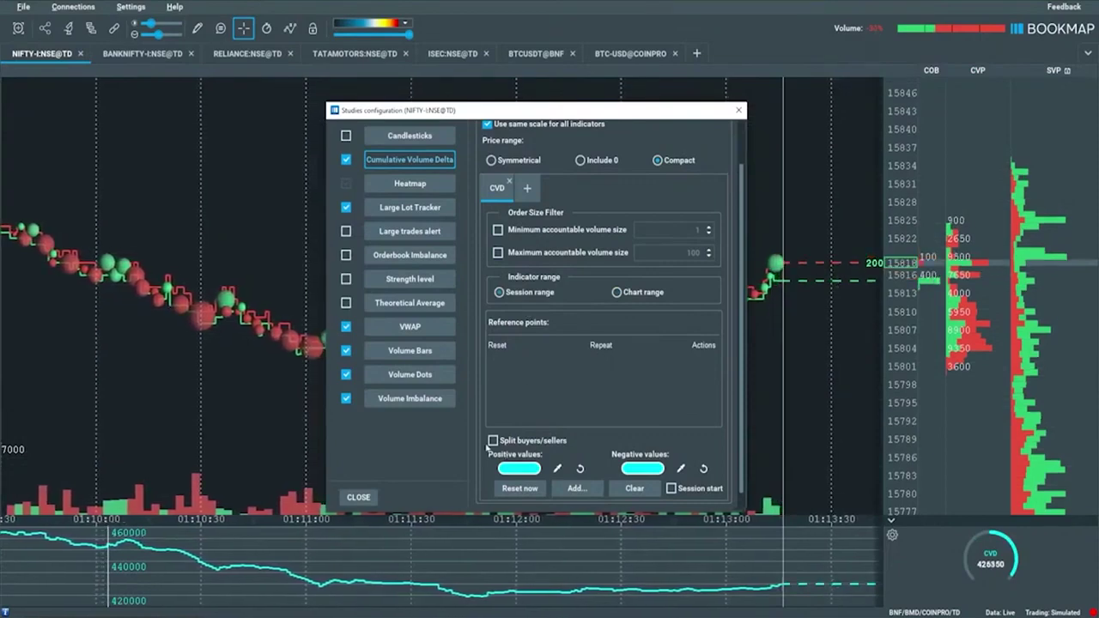
- Reset the Buyers and Sellers colours to their green/red defaults, leaving Split buyers/sellers off
{"action": "left_click", "coordinate": [494, 441]}
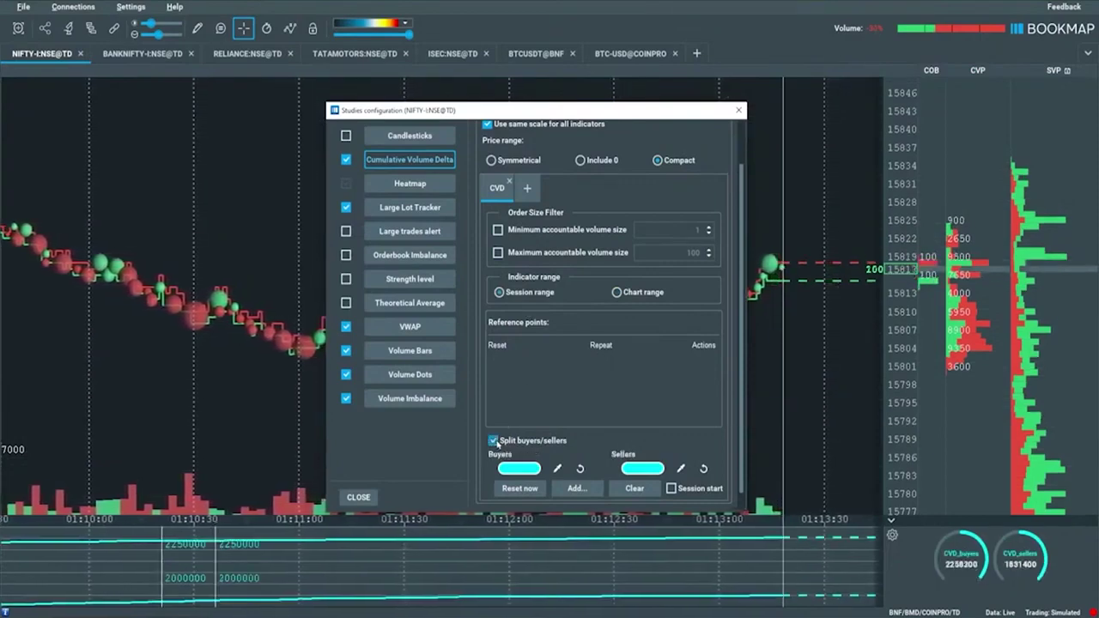
{"action": "left_click", "coordinate": [581, 470]}
{"action": "left_click", "coordinate": [704, 469]}
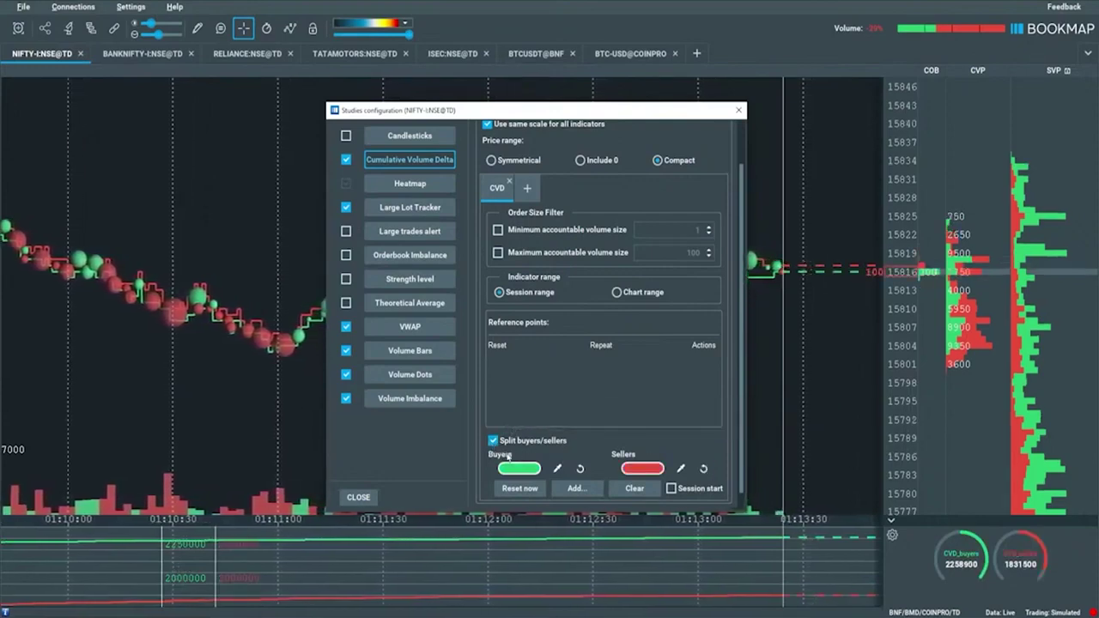
{"action": "left_click", "coordinate": [494, 442]}
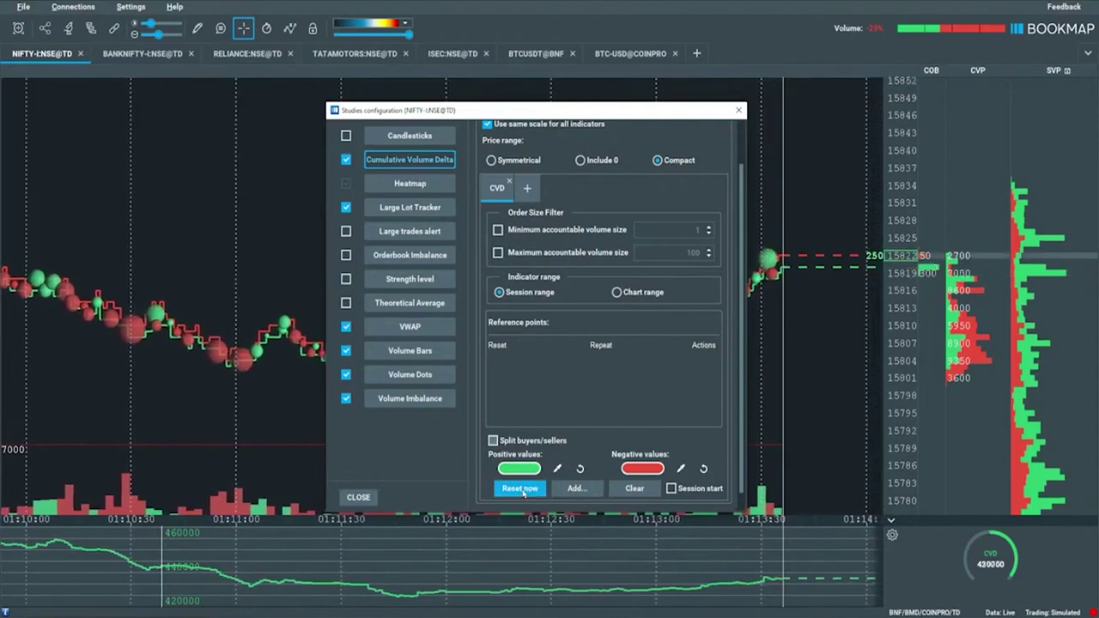
- Try adding a reset-interval and a Session start reference point, ending with no reference points
{"action": "left_click", "coordinate": [588, 490]}
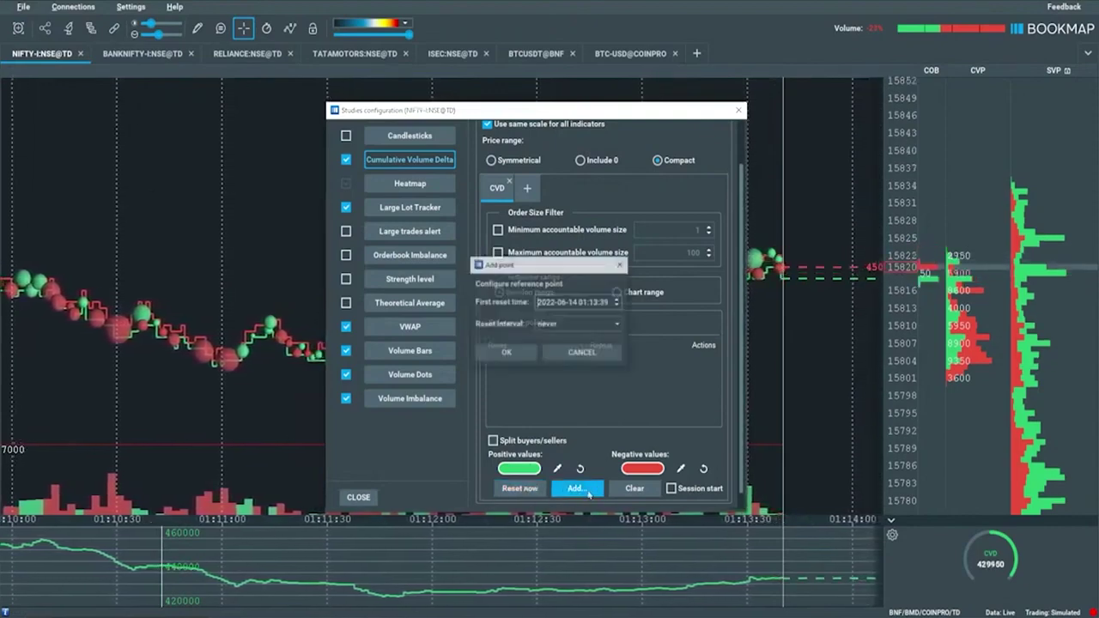
{"action": "left_click", "coordinate": [594, 325]}
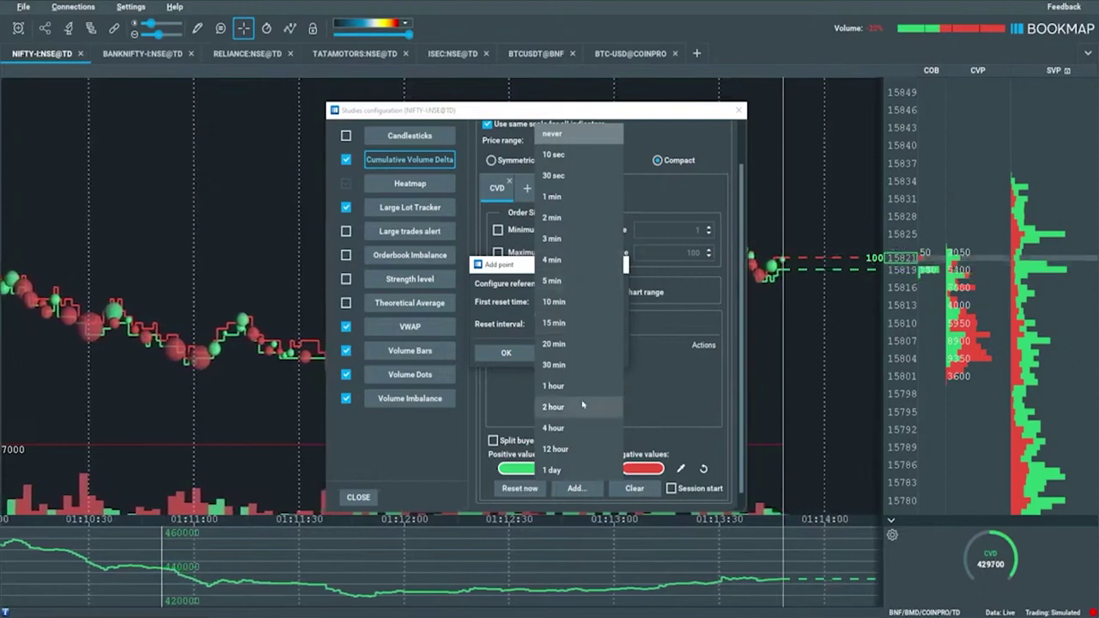
{"action": "key", "text": "Escape"}
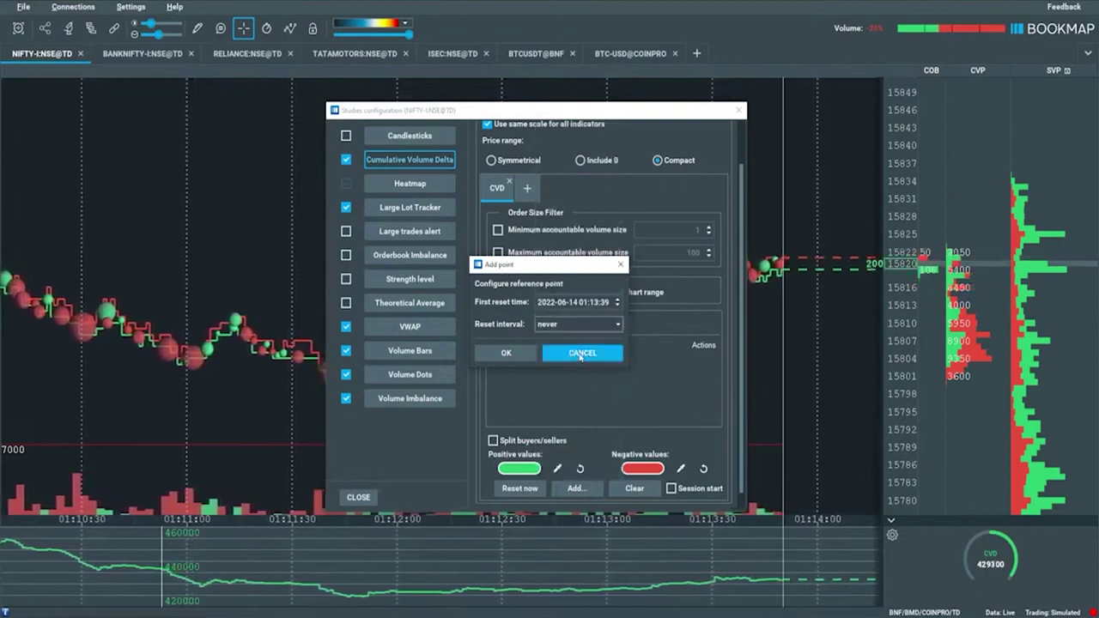
{"action": "left_click", "coordinate": [571, 354]}
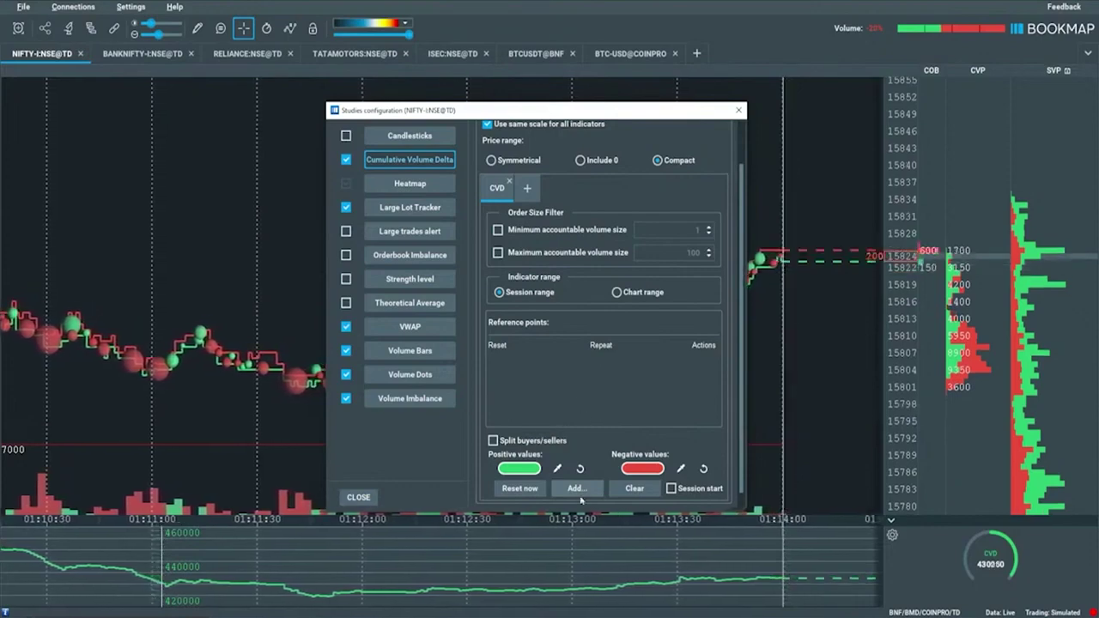
{"action": "left_click", "coordinate": [671, 489]}
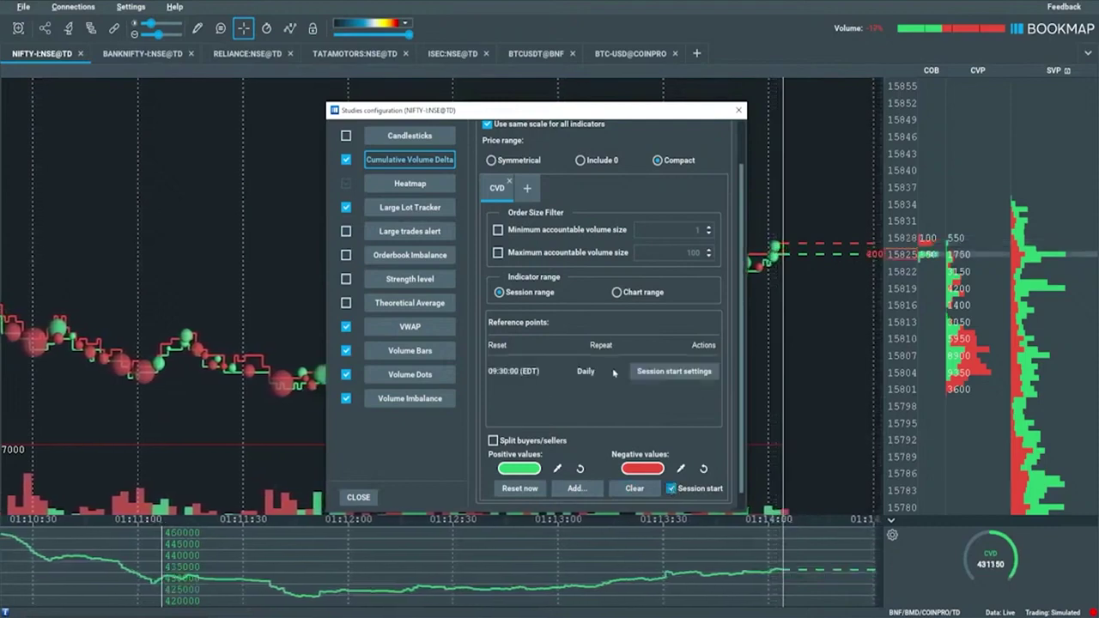
{"action": "left_click", "coordinate": [672, 488]}
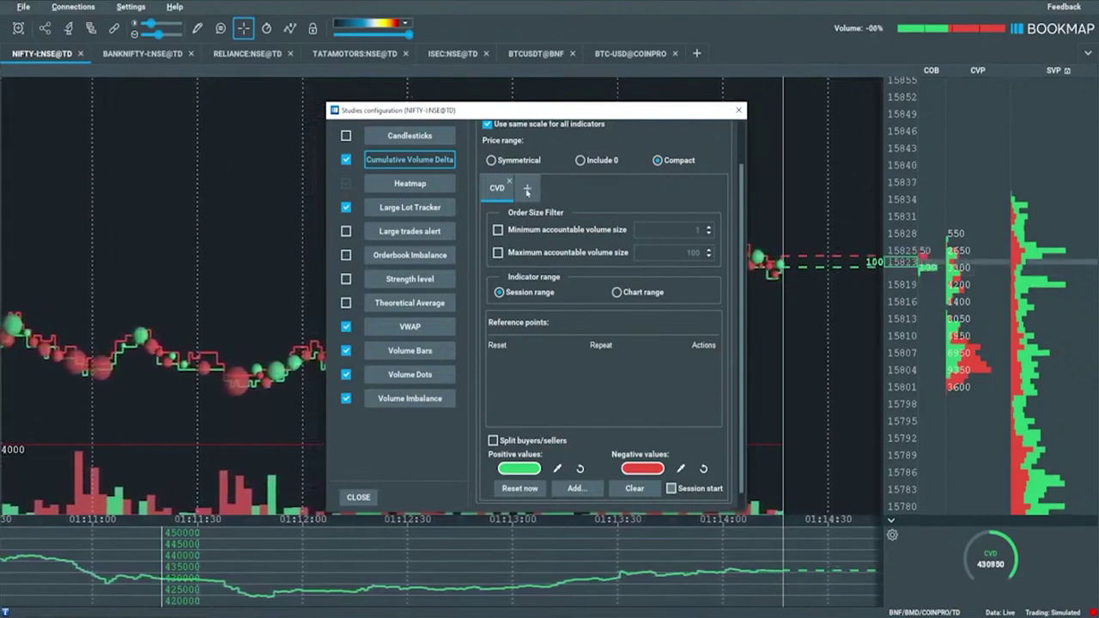
- Create a new CVD indicator named 'cvd2'
{"action": "left_click", "coordinate": [527, 191]}
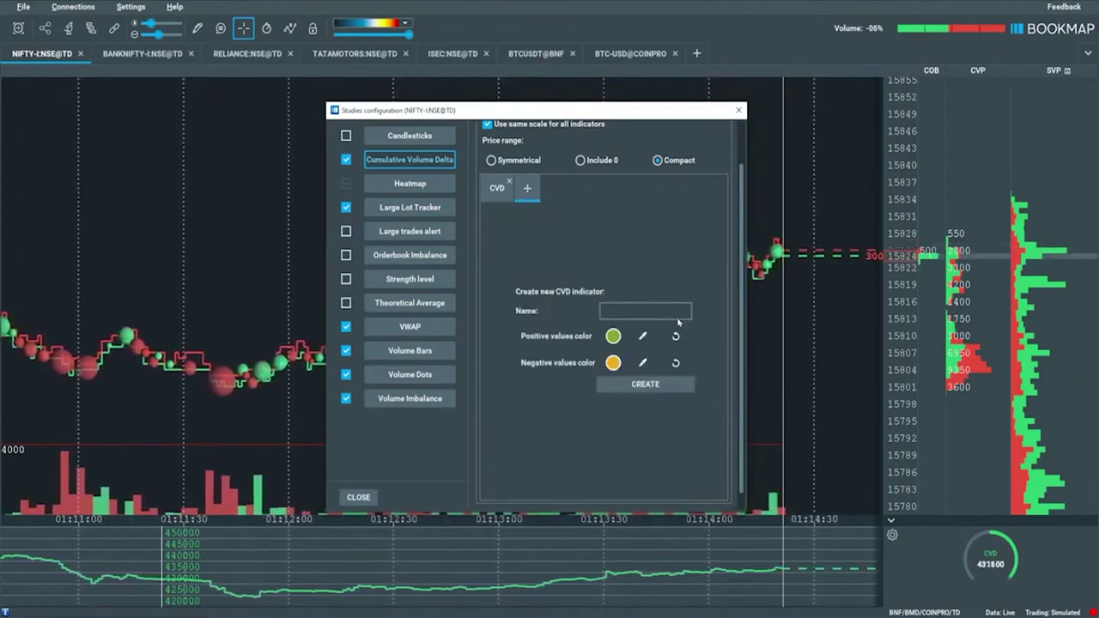
{"action": "type", "text": "cvd2"}
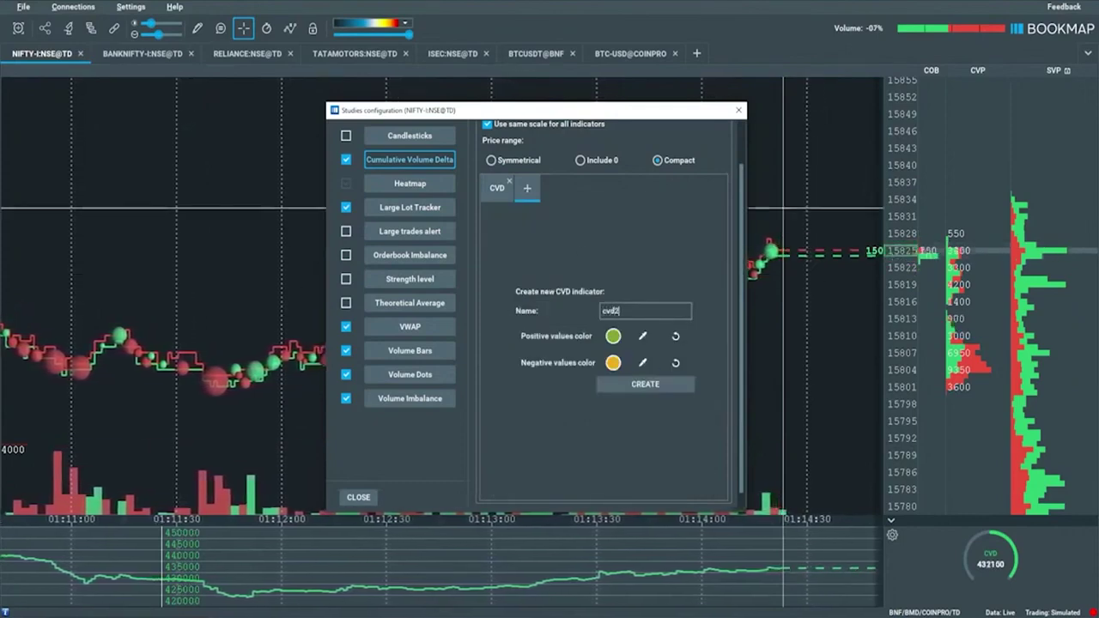
{"action": "left_click", "coordinate": [655, 385]}
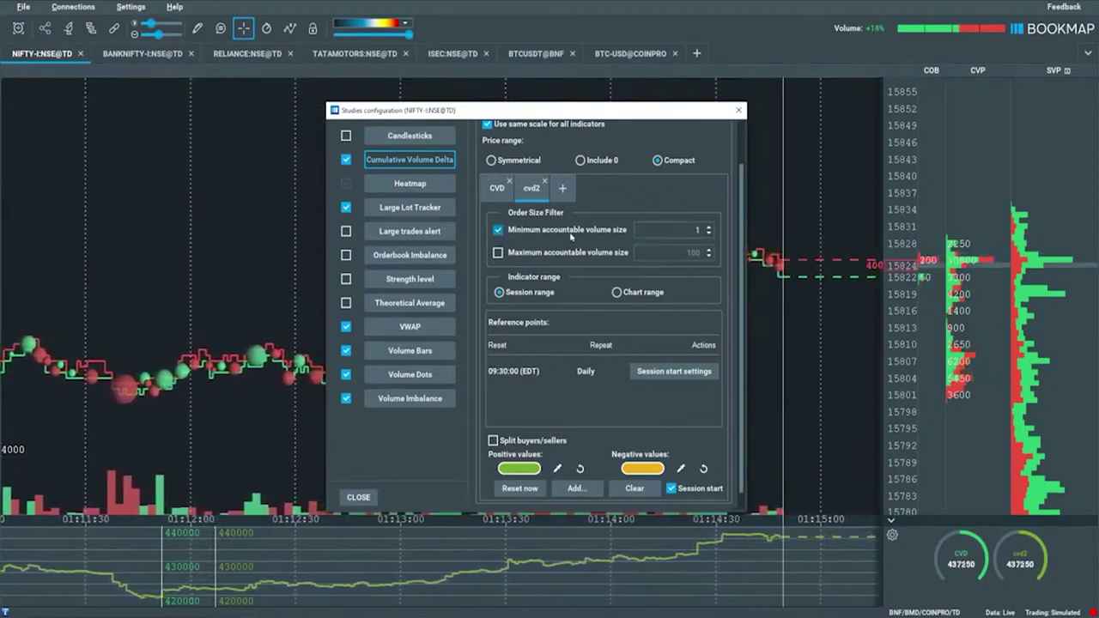
- Set cvd2's minimum accountable volume size to 550, then view the chart with both CVD lines
{"action": "left_click", "coordinate": [709, 229]}
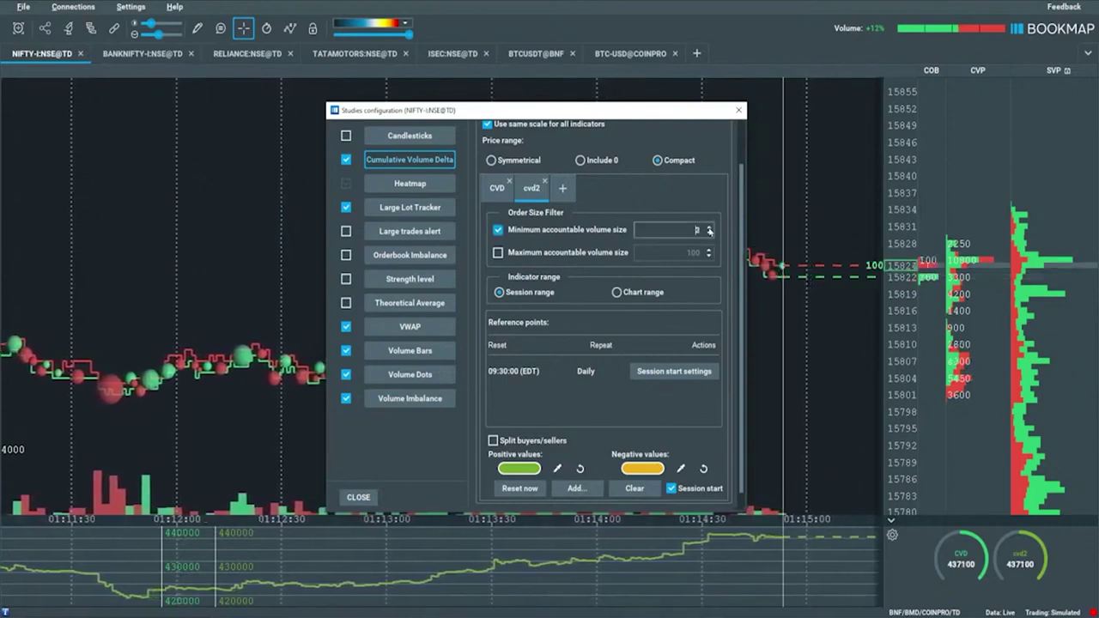
{"action": "left_click", "coordinate": [709, 229]}
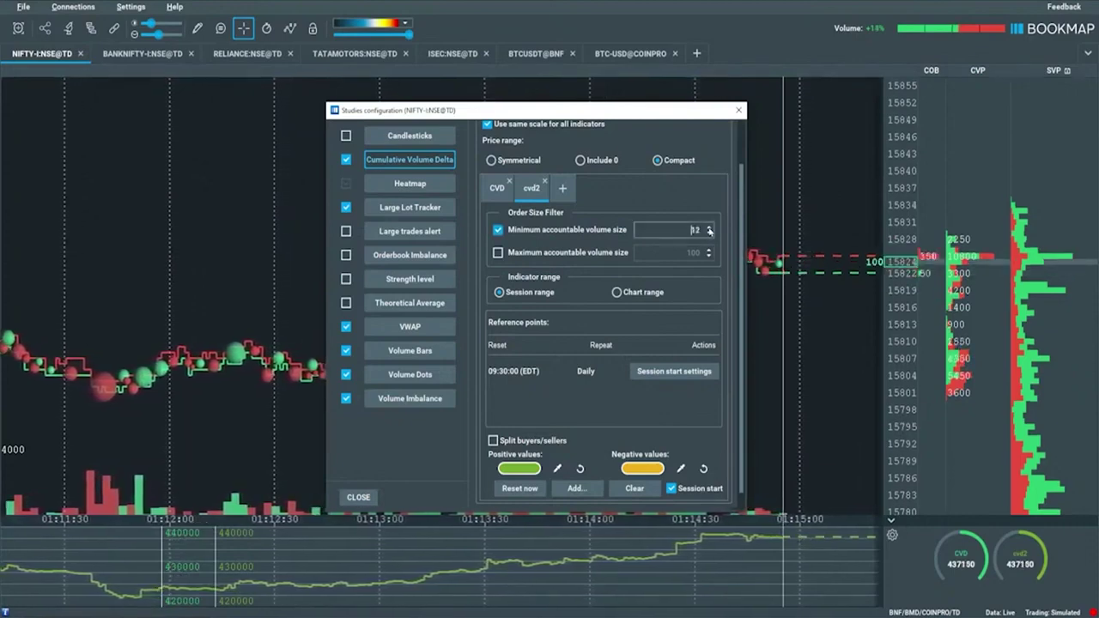
{"action": "left_click", "coordinate": [710, 229]}
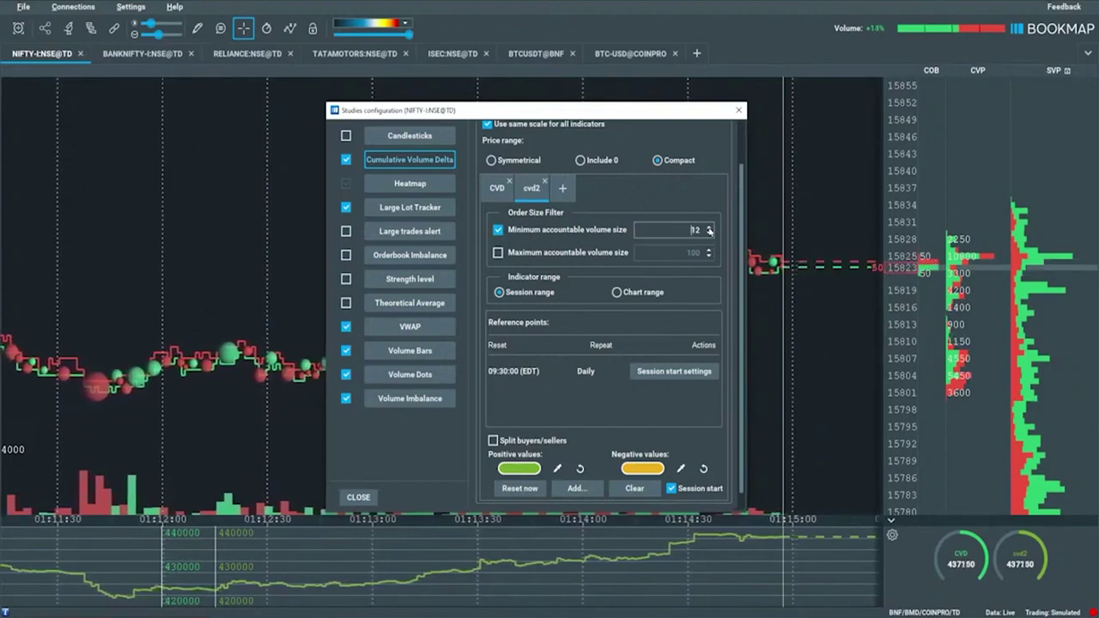
{"action": "left_click", "coordinate": [709, 230]}
{"action": "left_click", "coordinate": [710, 229]}
{"action": "left_click", "coordinate": [709, 229]}
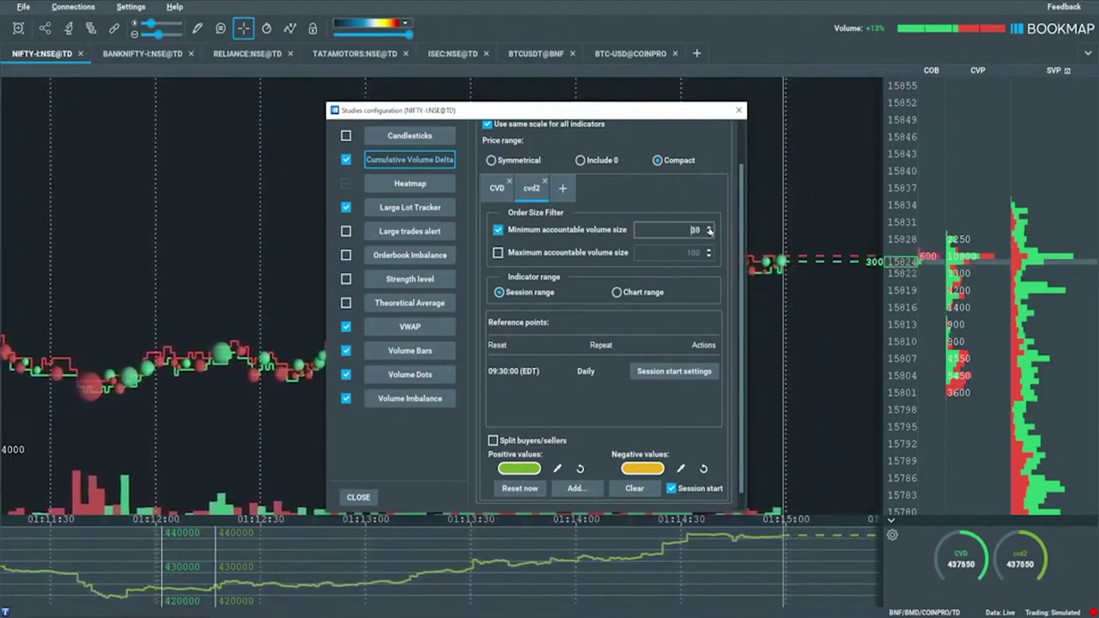
{"action": "left_click", "coordinate": [710, 229]}
{"action": "left_click_drag", "start_coordinate": [709, 229], "coordinate": [710, 229]}
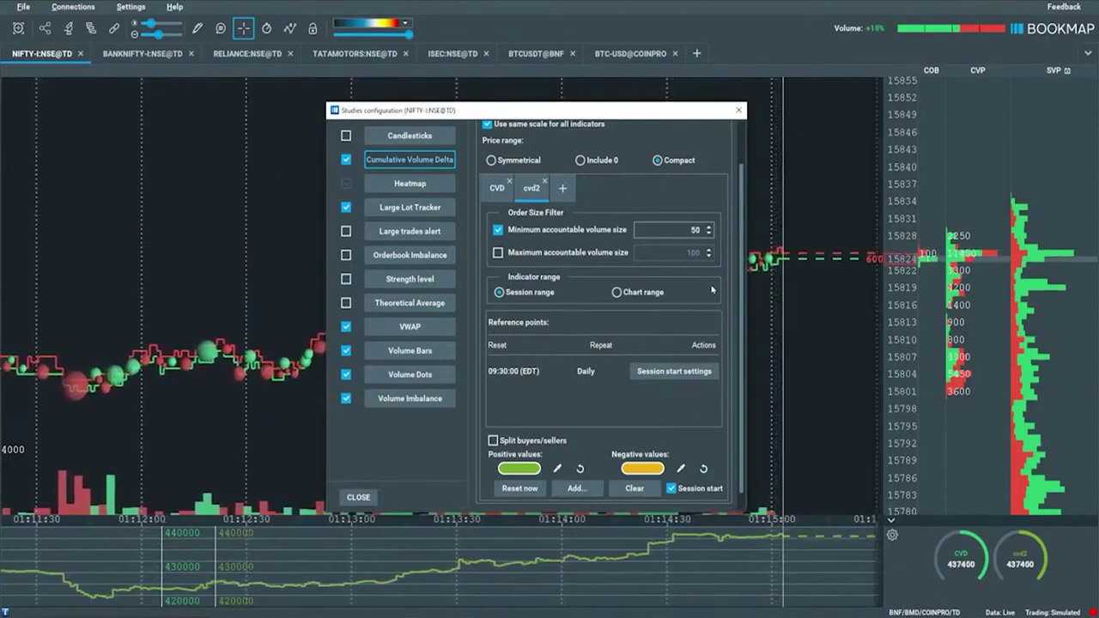
{"action": "type", "text": "5"}
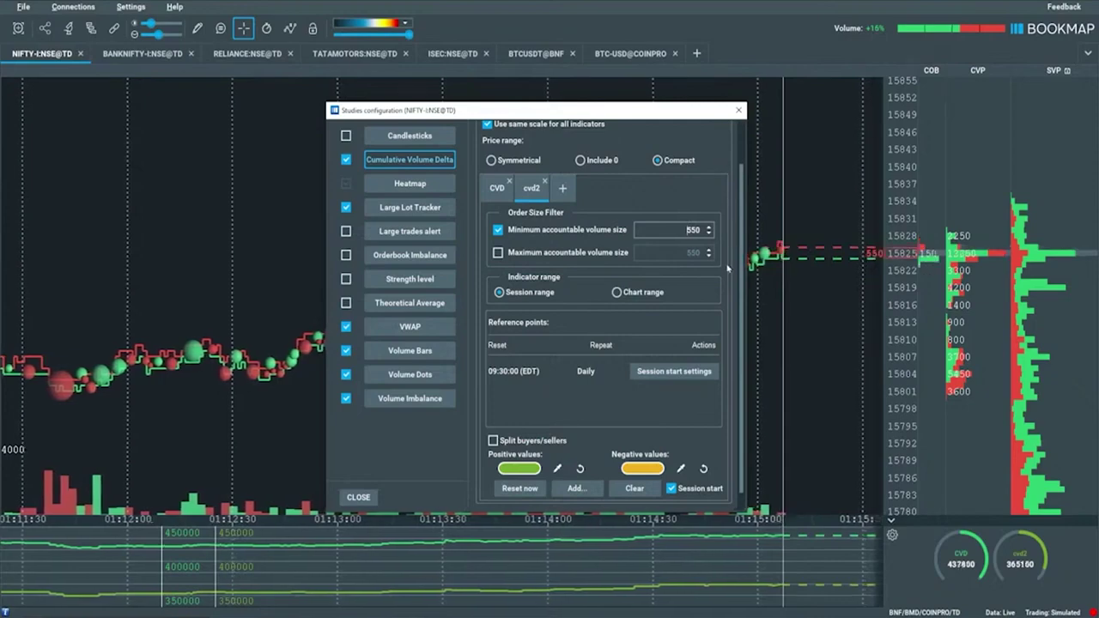
{"action": "left_click", "coordinate": [681, 233]}
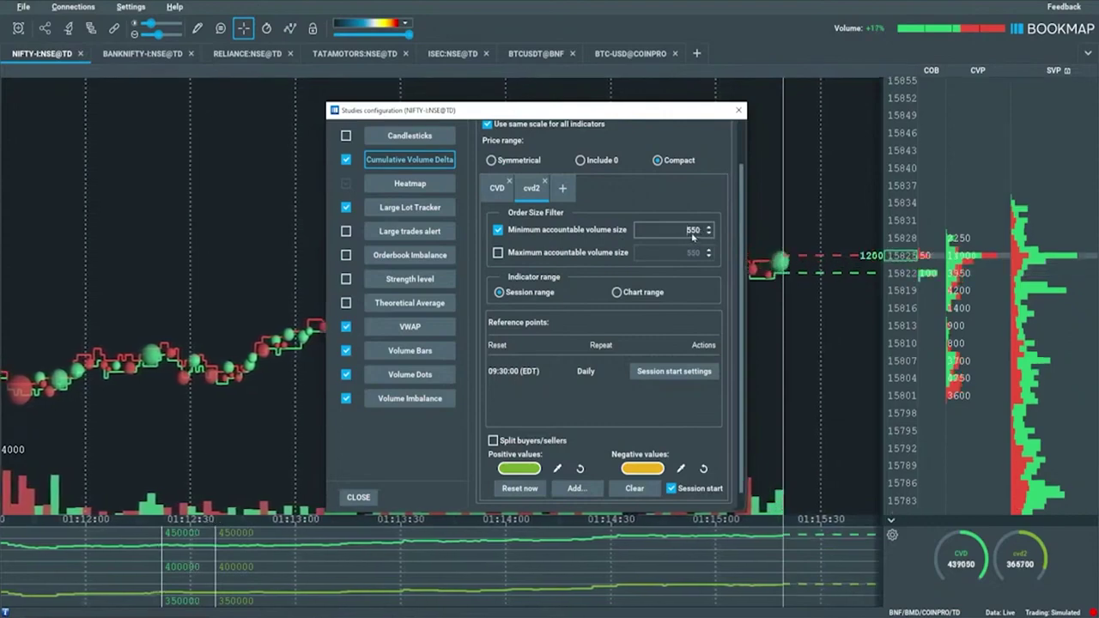
{"action": "left_click", "coordinate": [737, 110]}
{"action": "scroll", "coordinate": [557, 544], "scroll_direction": "down", "scroll_amount": 5}
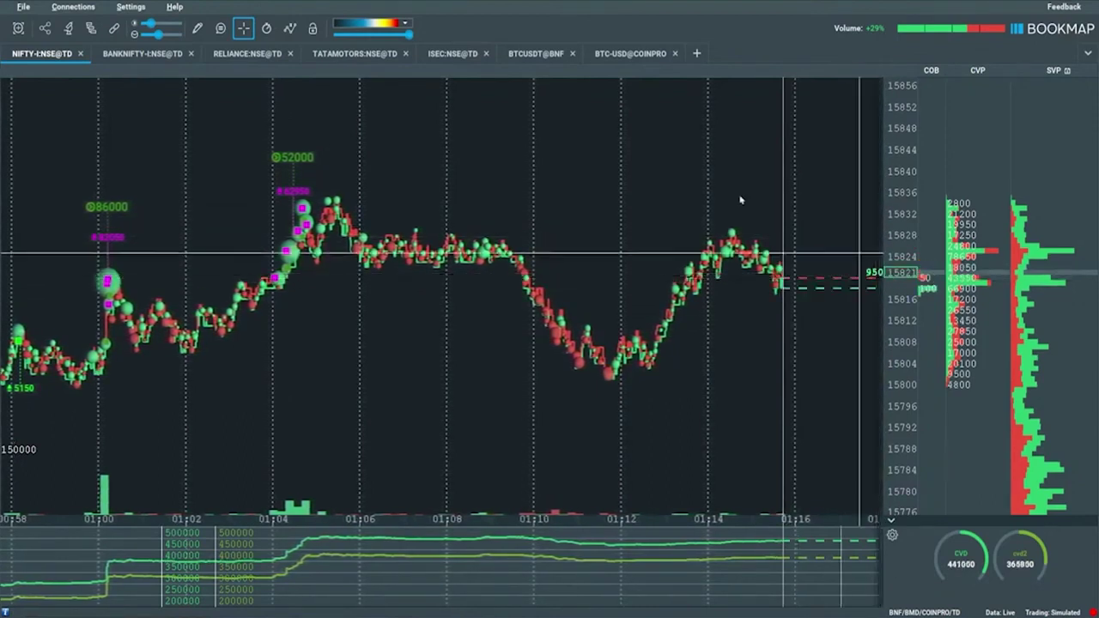
- Reopen Studies configuration and raise cvd2's minimum accountable volume size to 1550
{"action": "left_click", "coordinate": [69, 29]}
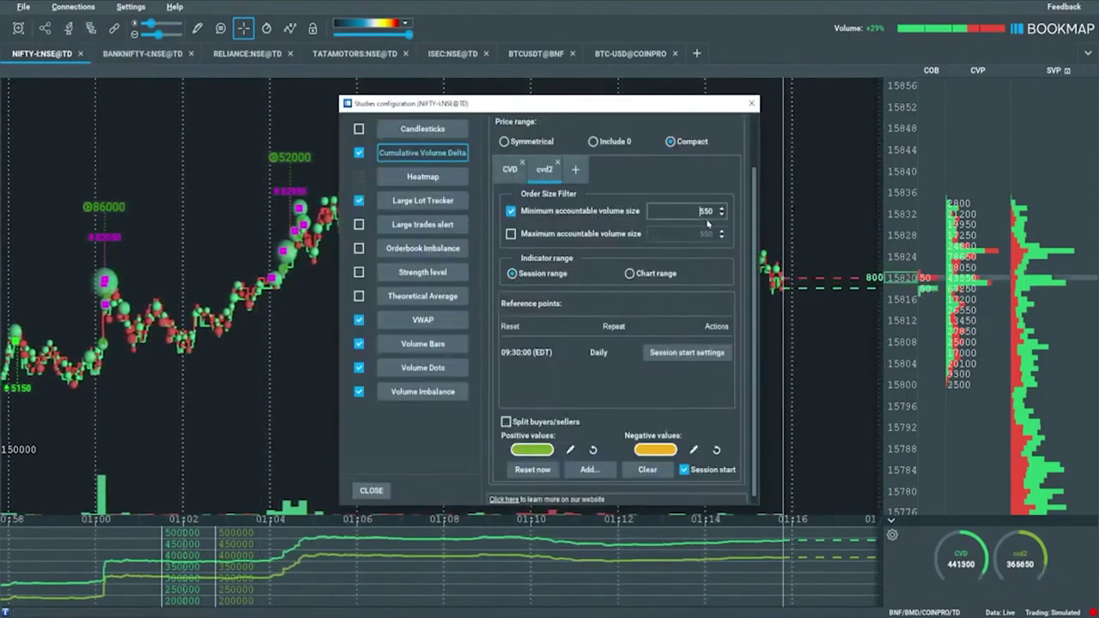
{"action": "type", "text": "1,"}
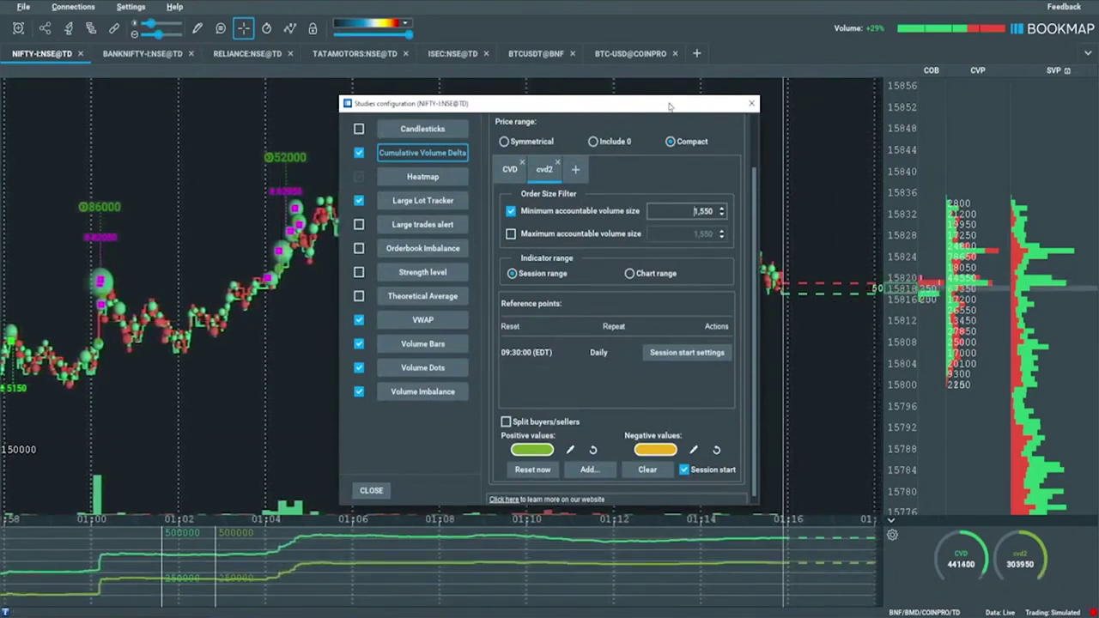
{"action": "left_click_drag", "start_coordinate": [664, 109], "coordinate": [568, 80]}
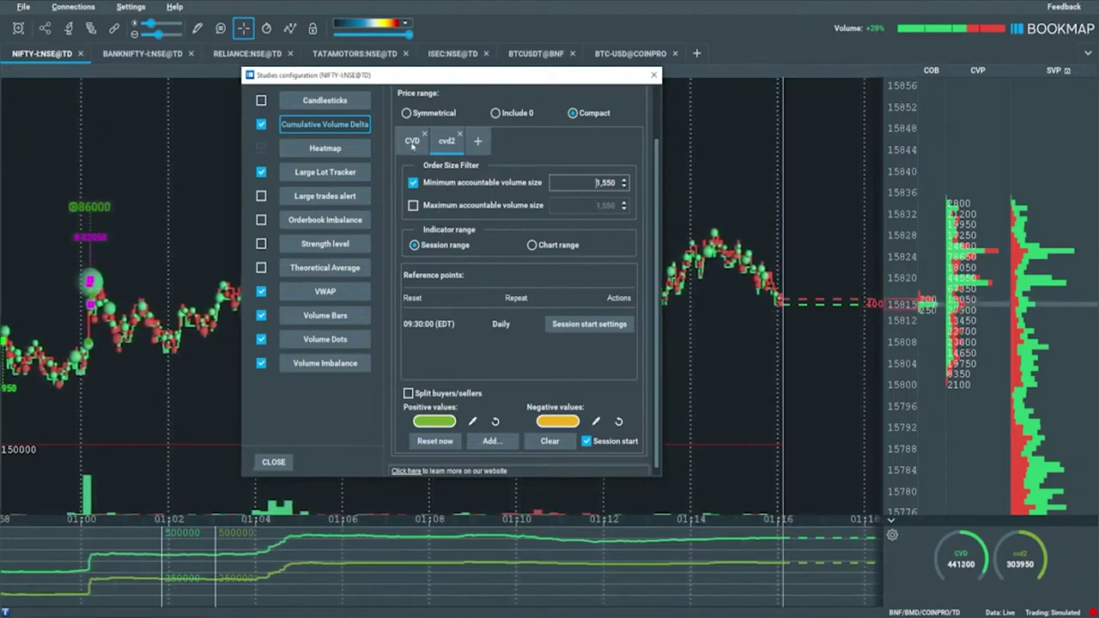
- Enable the original CVD's maximum accountable volume size filter and set it to 500
{"action": "left_click", "coordinate": [413, 142]}
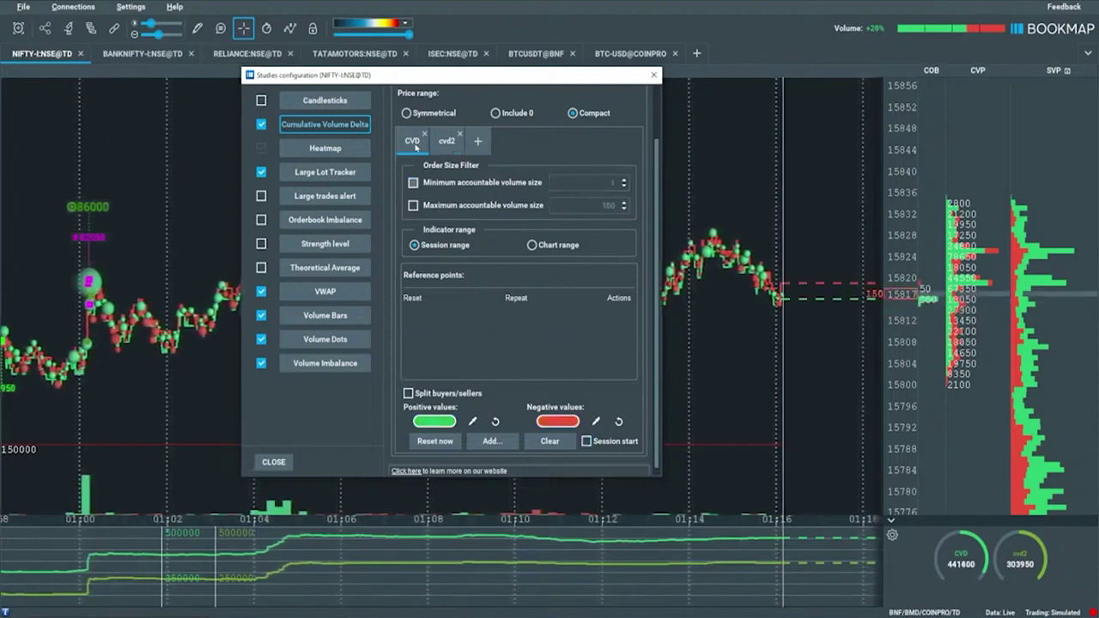
{"action": "left_click", "coordinate": [413, 205]}
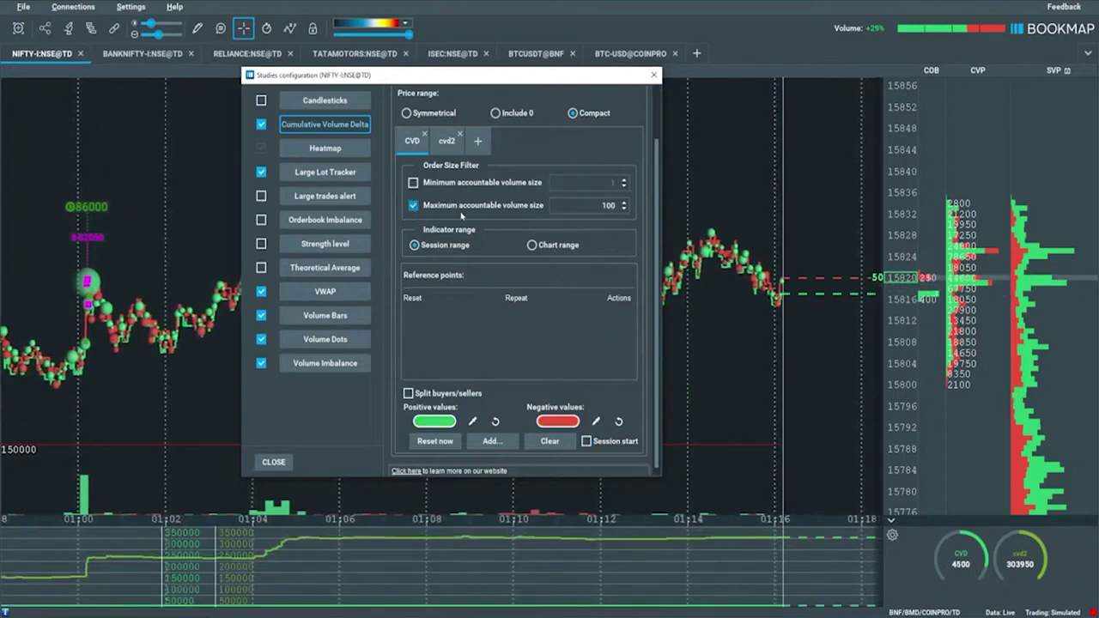
{"action": "left_click", "coordinate": [624, 202]}
{"action": "left_click", "coordinate": [625, 203]}
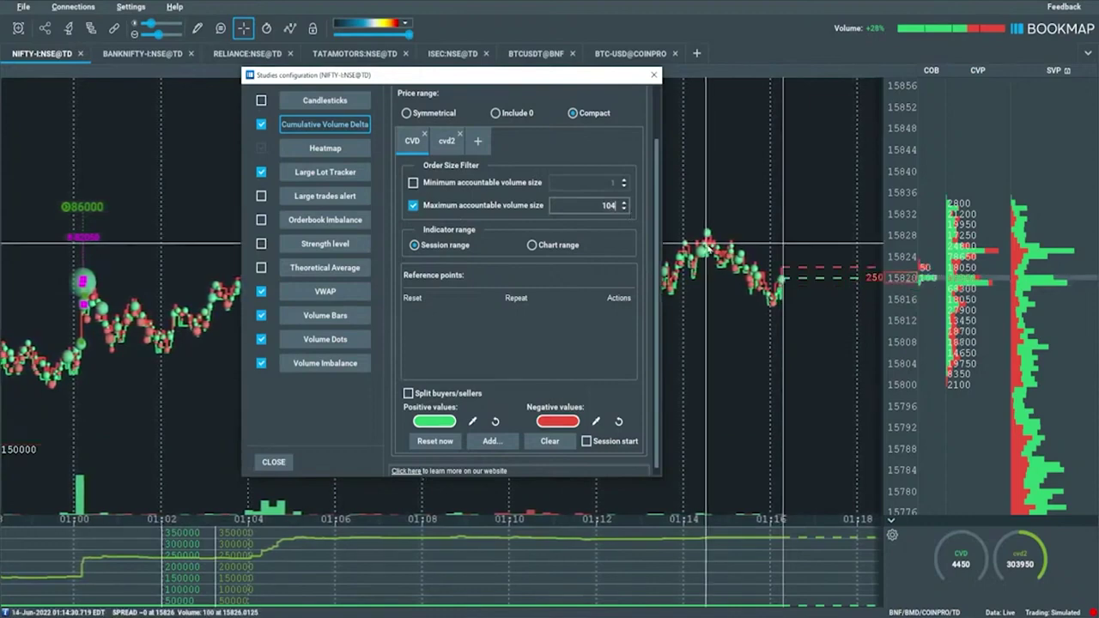
{"action": "type", "text": "500"}
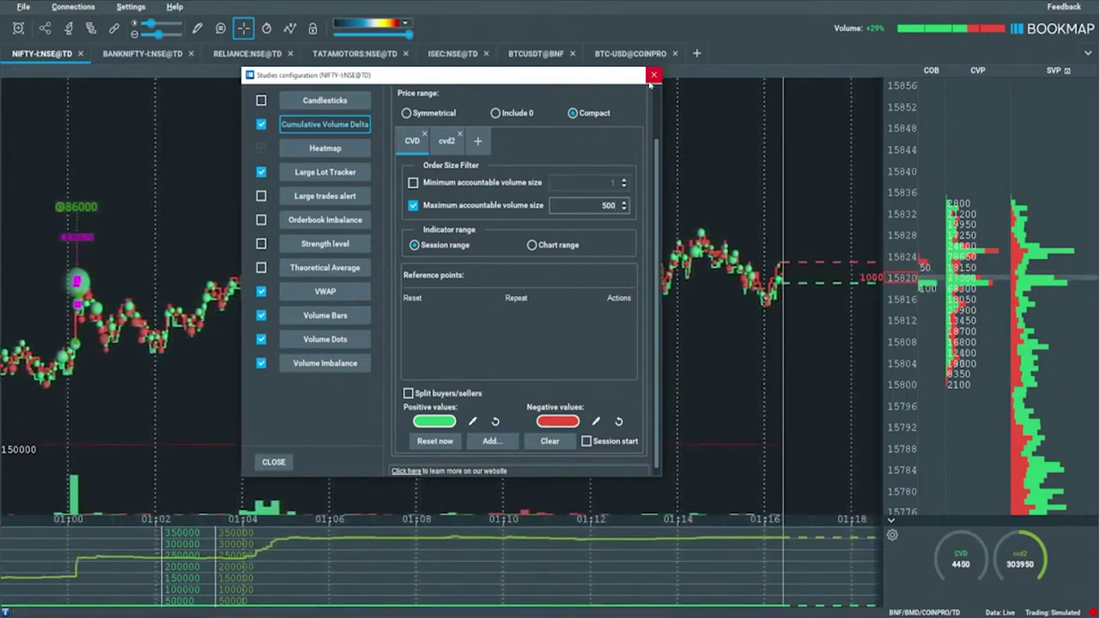
- Review the chart, then enable CVD's minimum accountable volume size filter at 1
{"action": "left_click", "coordinate": [653, 75]}
{"action": "scroll", "coordinate": [589, 238], "scroll_direction": "down", "scroll_amount": 3}
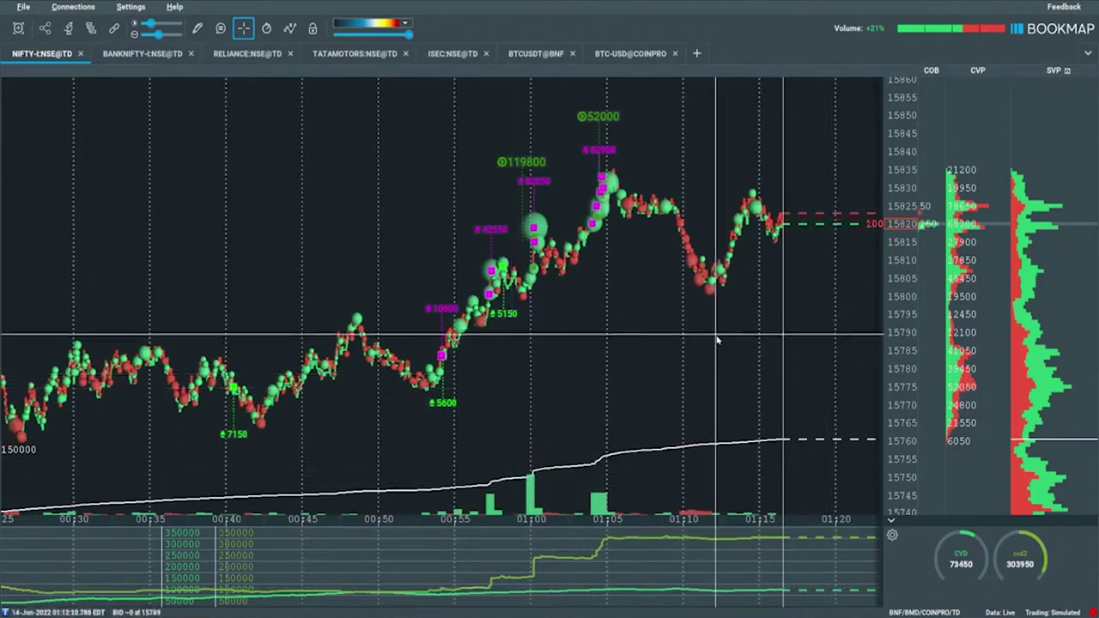
{"action": "left_click", "coordinate": [68, 29]}
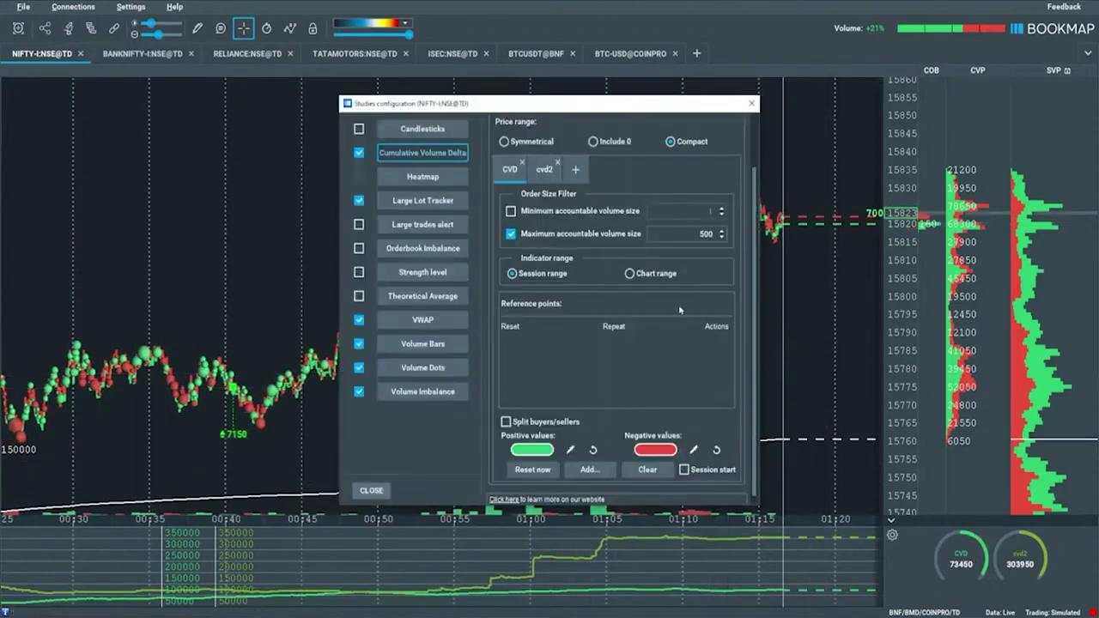
{"action": "left_click", "coordinate": [511, 211]}
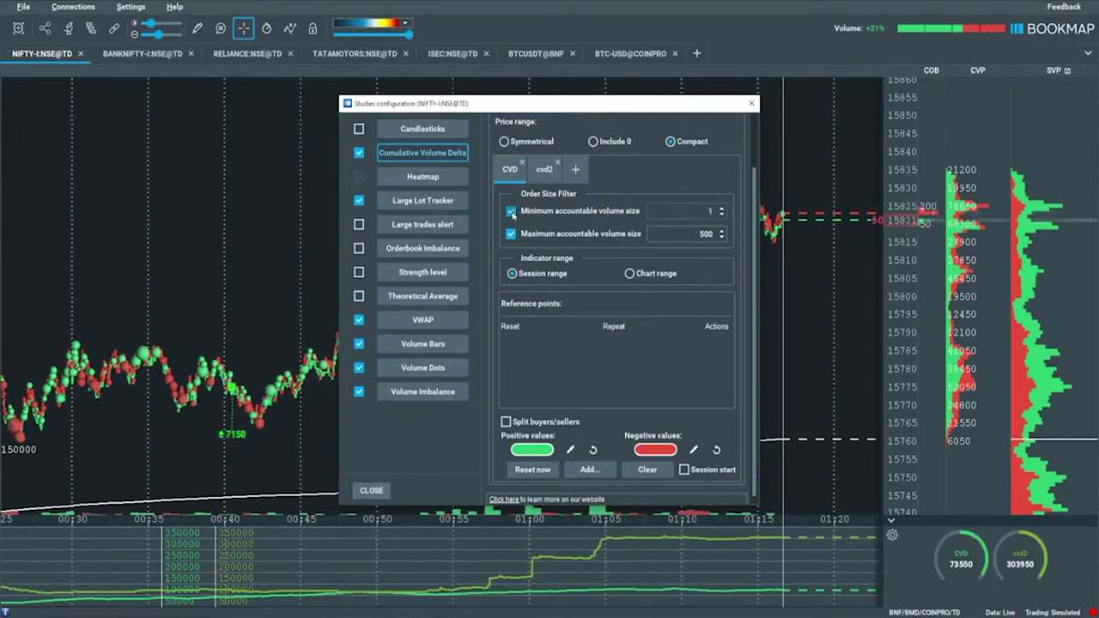